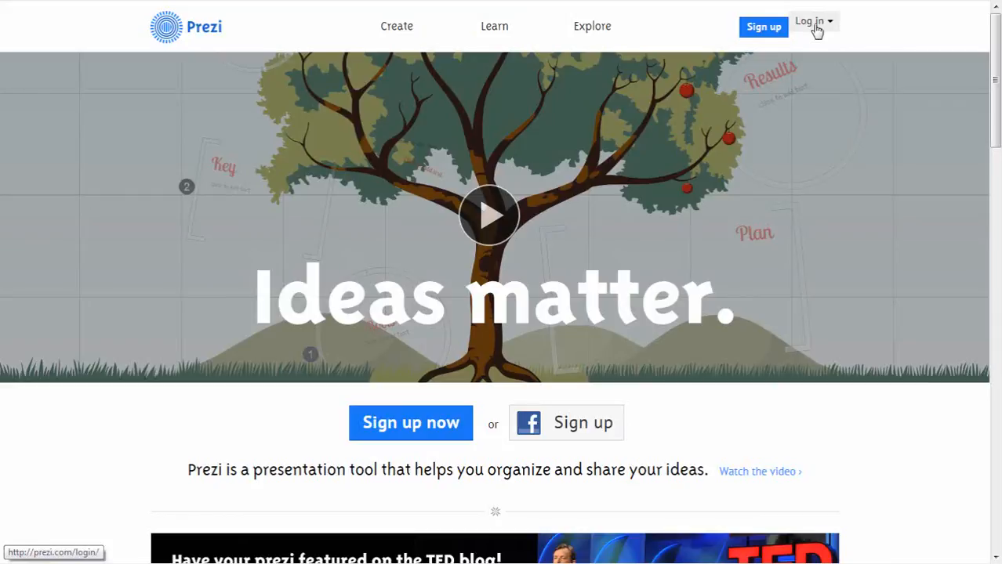
Step: Switch to the open Prezi Basics presentation and view path point 2, followed by the Zooming & Panning title at path point 4
mouse_move(435, 4)
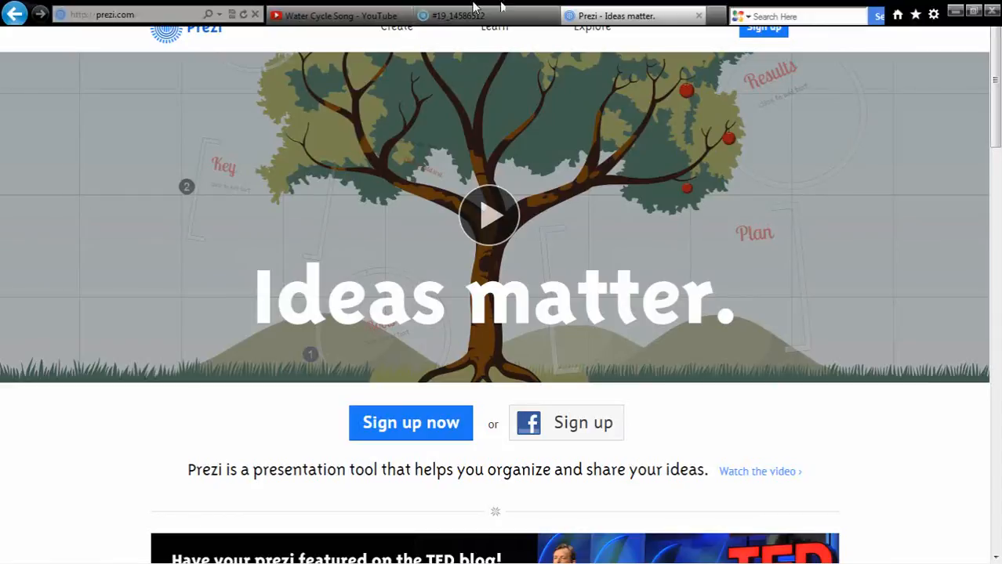
left_click(494, 18)
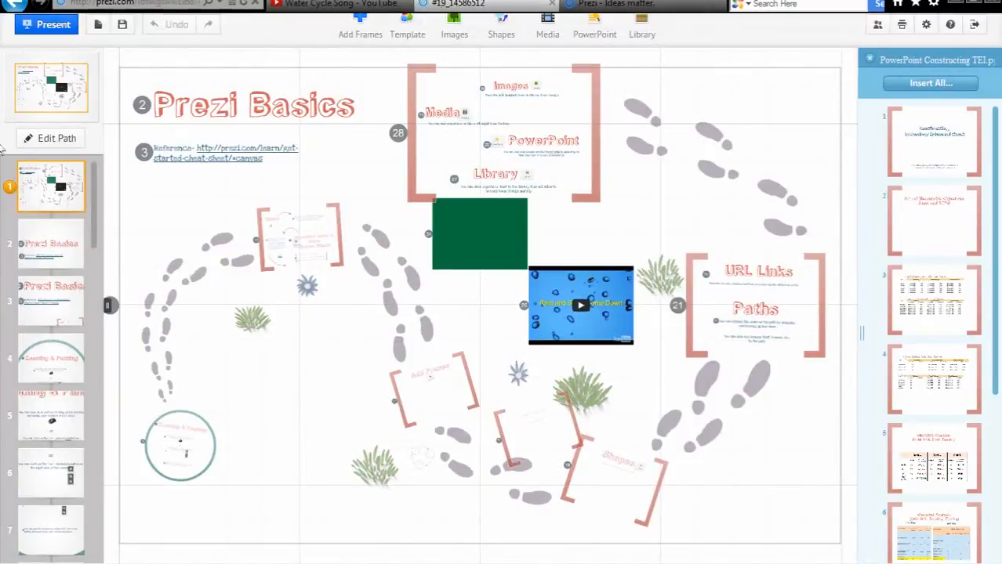
left_click(47, 233)
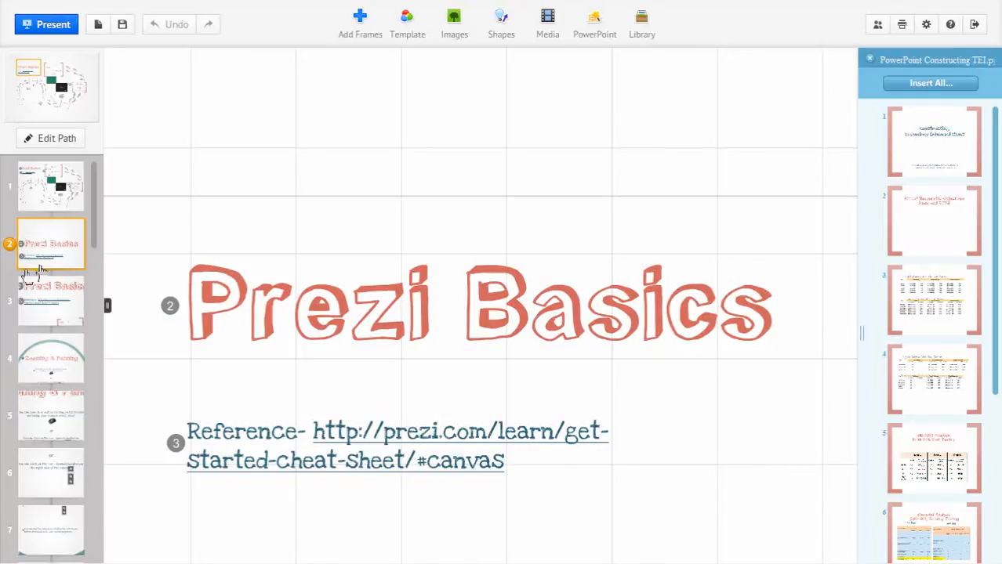
left_click(53, 370)
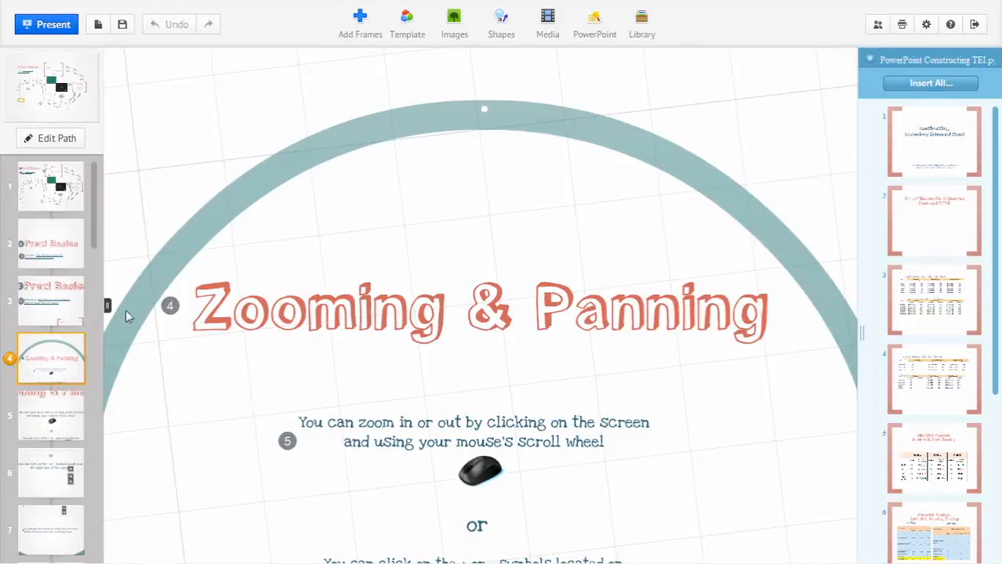
Step: Zoom the canvas in and out around the Zooming & Panning circle and pan it to view all its instructions
scroll(113, 414, "down", 4)
scroll(111, 413, "up", 5)
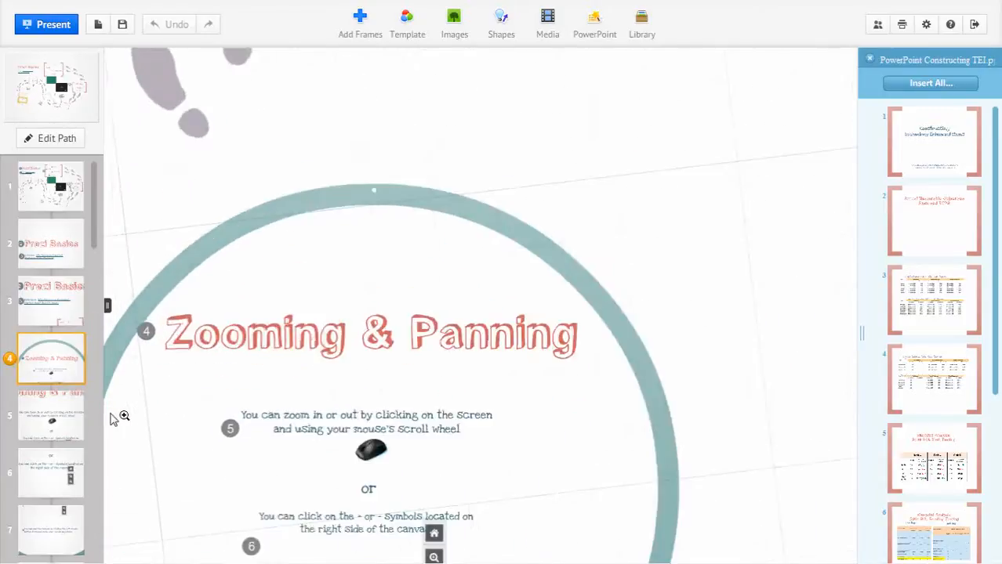
scroll(113, 414, "up", 3)
scroll(135, 424, "down", 5)
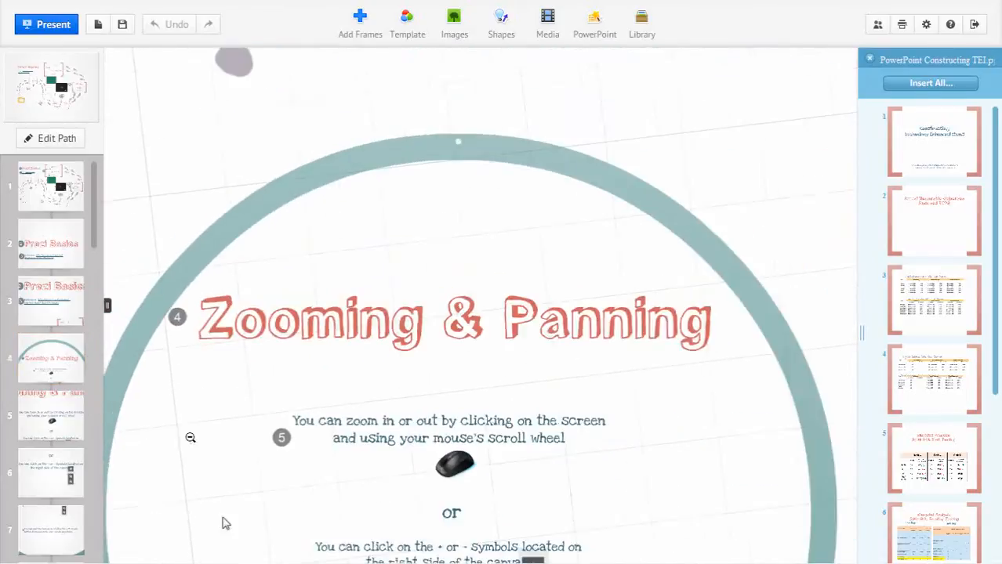
left_click_drag(563, 492, 565, 354)
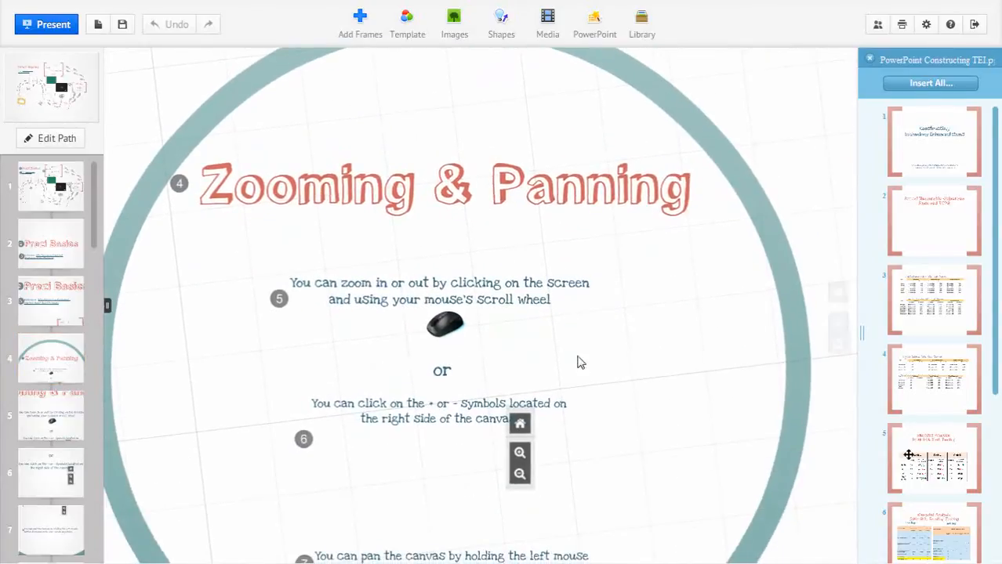
left_click(838, 322)
left_click(838, 345)
left_click_drag(671, 497, 704, 335)
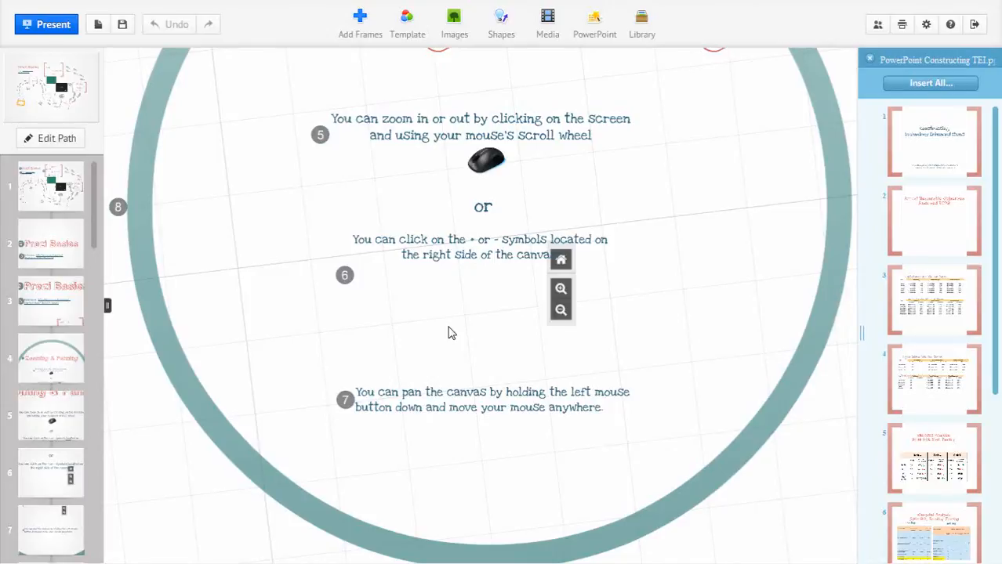
left_click_drag(448, 327, 405, 267)
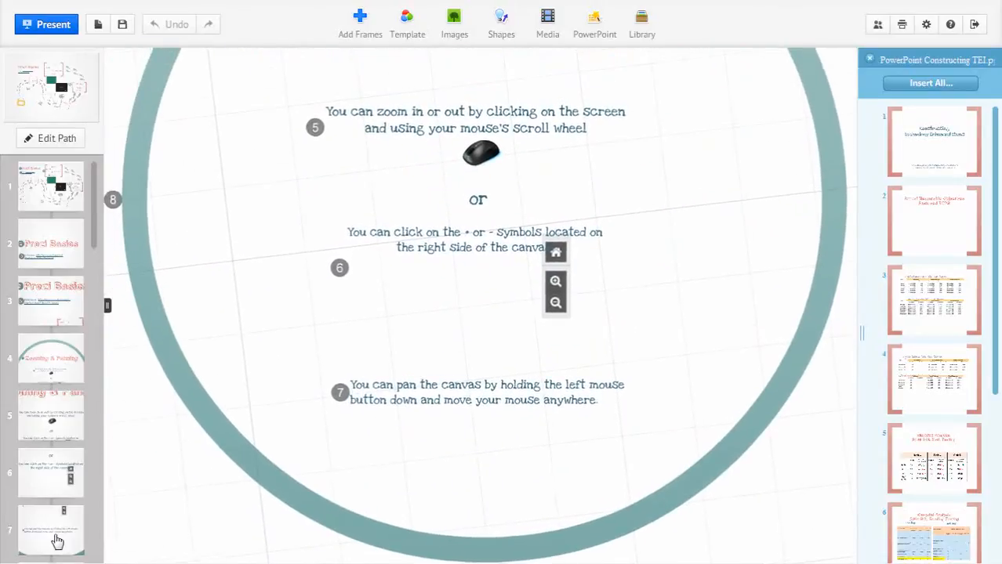
Step: View path points 7 to 10 in turn, from the panning instructions to the Zebra tool description
left_click(46, 541)
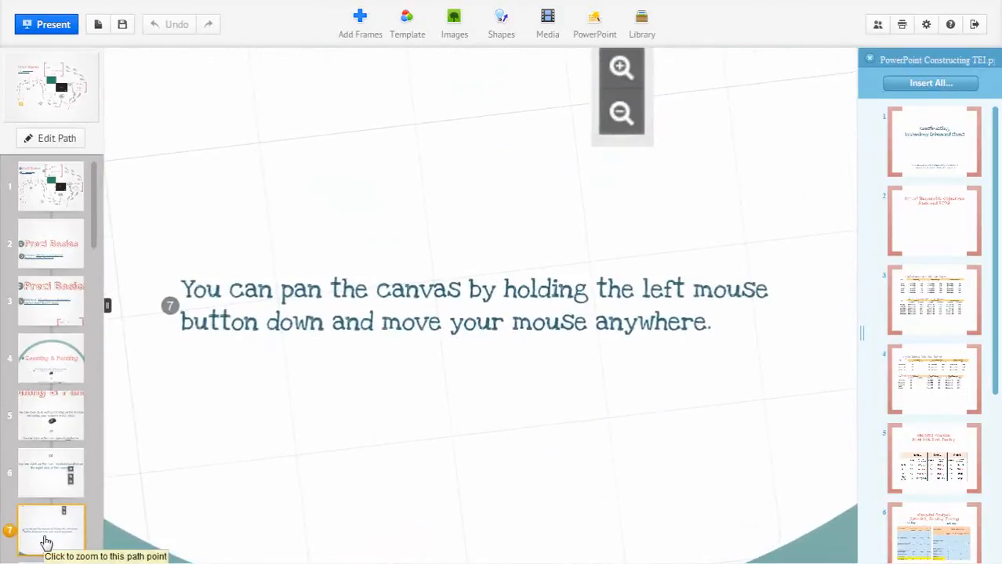
scroll(45, 540, "down", 1)
left_click(46, 541)
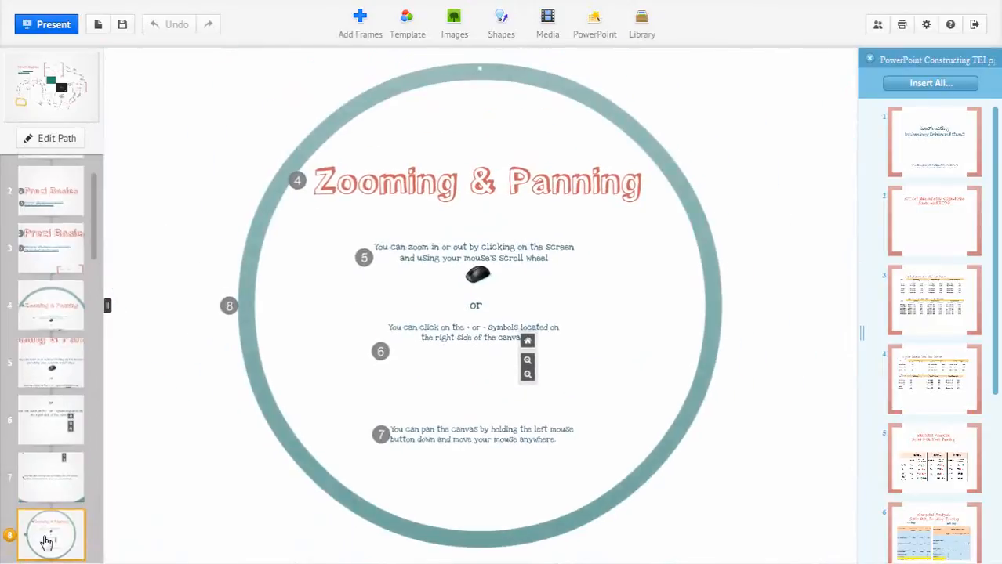
scroll(45, 541, "down", 1)
left_click(45, 541)
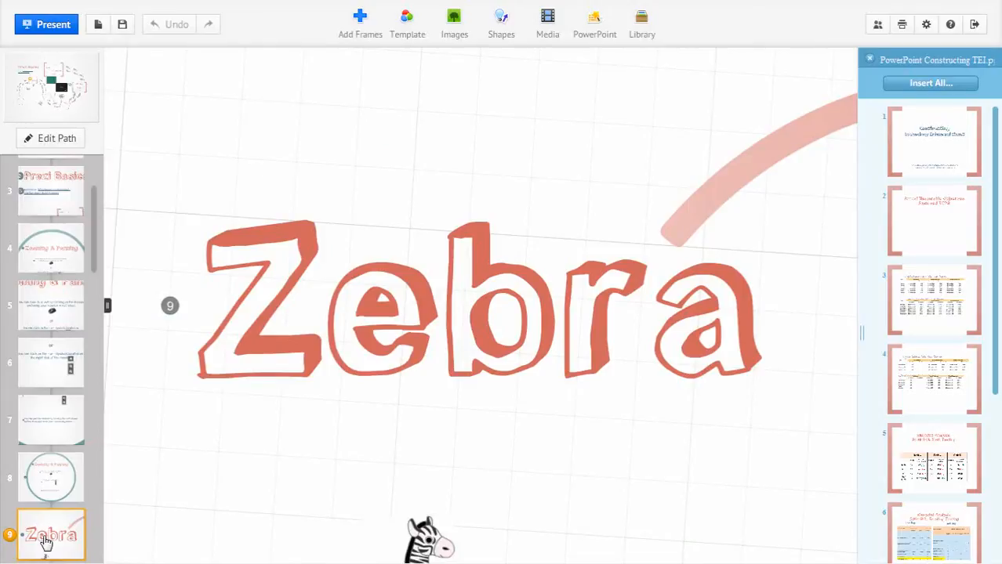
scroll(45, 541, "down", 1)
left_click(46, 541)
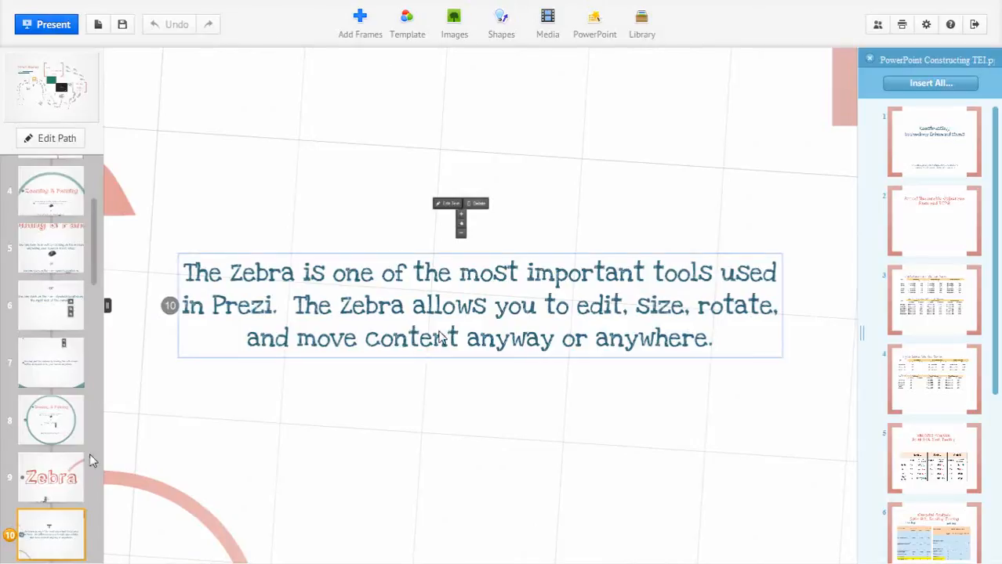
Step: Move the Zebra description text slightly up and left, enlarge it one increment and shrink it one increment
left_click(439, 337)
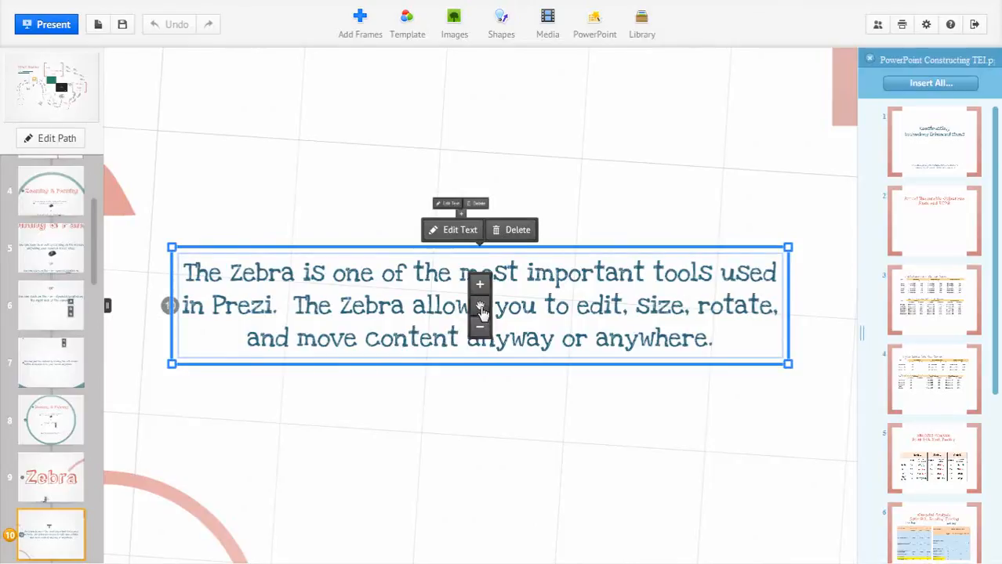
left_click(482, 315)
mouse_move(482, 315)
left_mouse_down()
mouse_move(495, 401)
mouse_move(476, 304)
left_mouse_up()
left_click(472, 274)
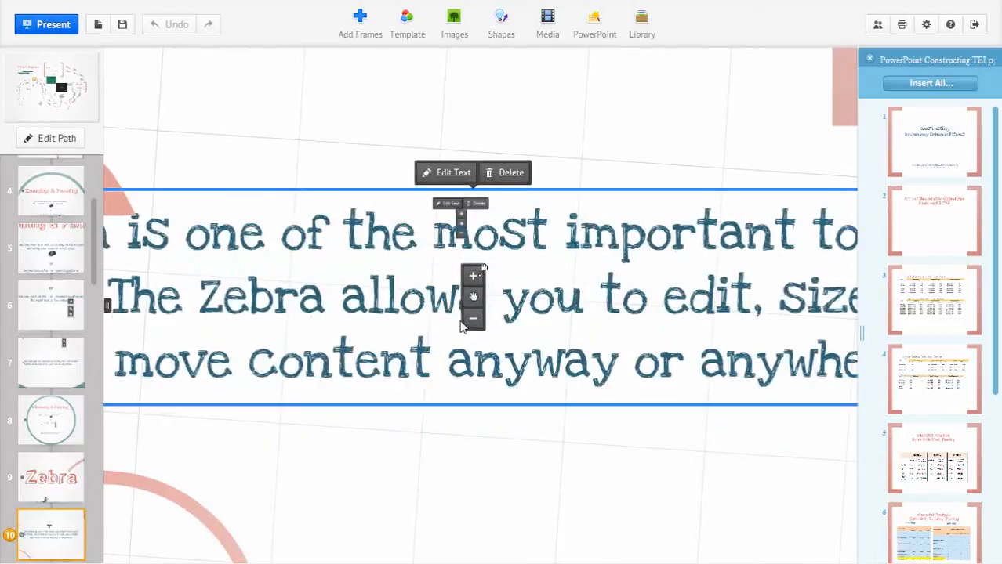
left_click(474, 320)
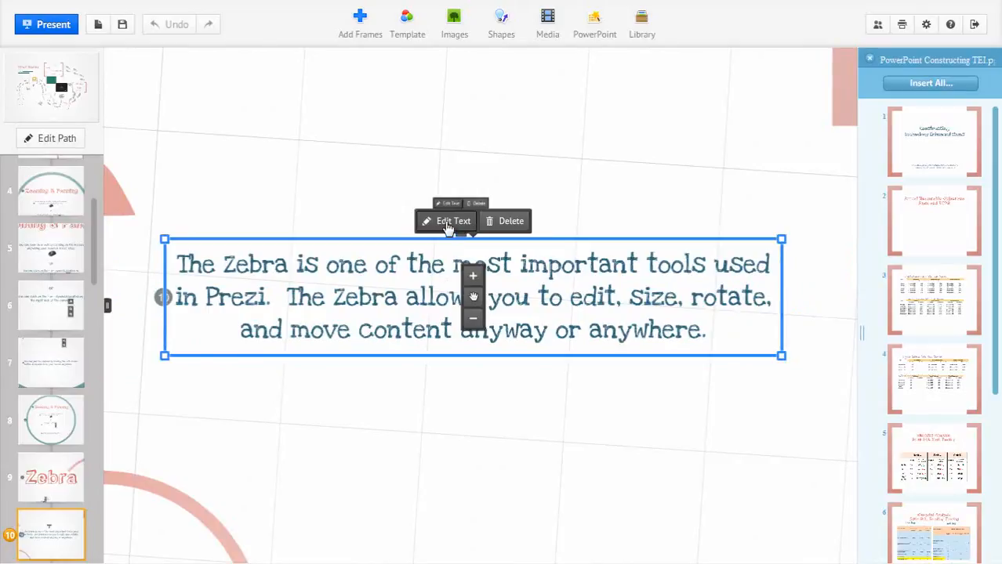
Step: Edit the Zebra description text, try the Body style and restore the Subtitle style
left_click(449, 226)
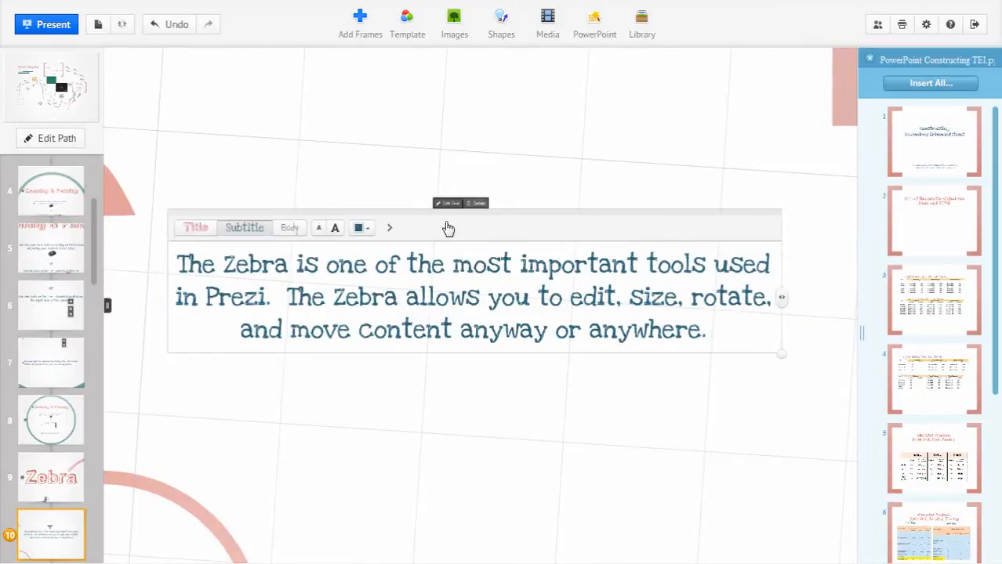
left_click(196, 234)
left_click(245, 232)
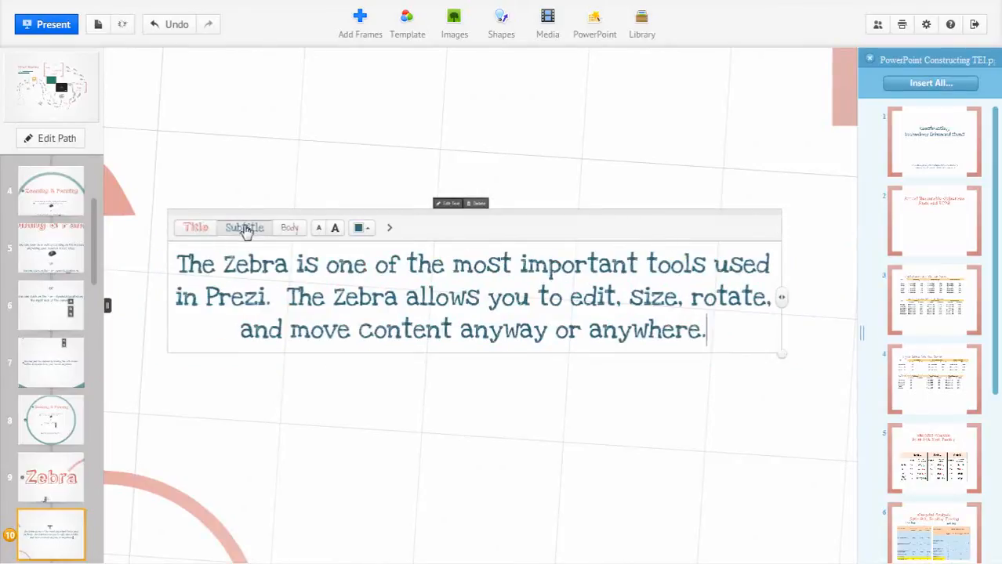
left_click(286, 229)
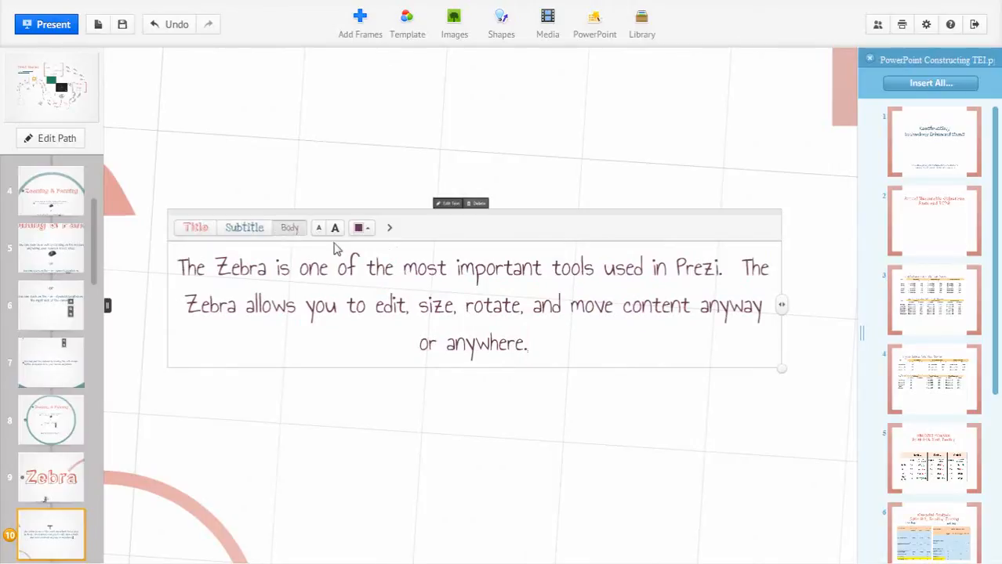
left_click(244, 232)
Step: Try left alignment on the Zebra description text, restore centre alignment and finish editing the text
left_click(389, 228)
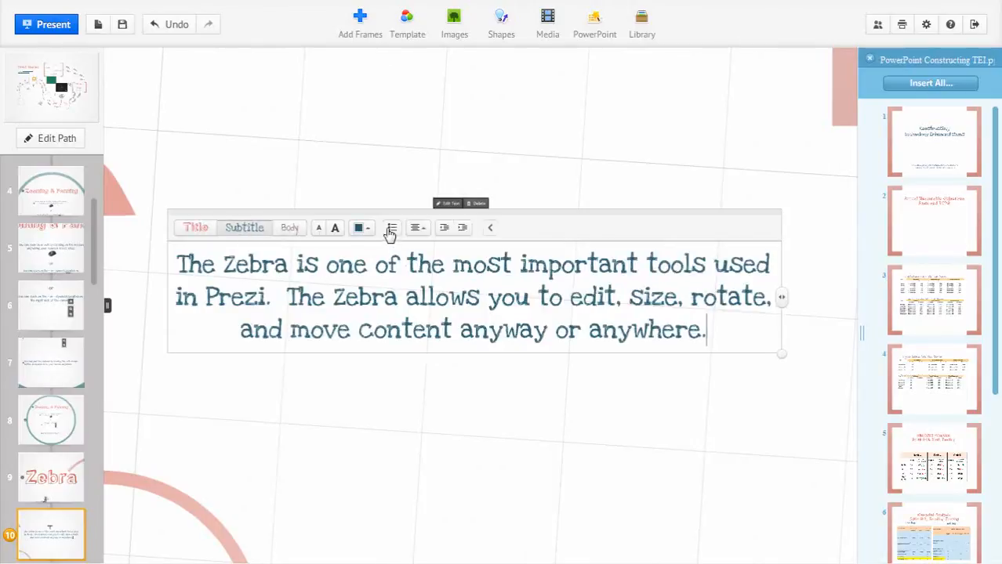
left_click(417, 228)
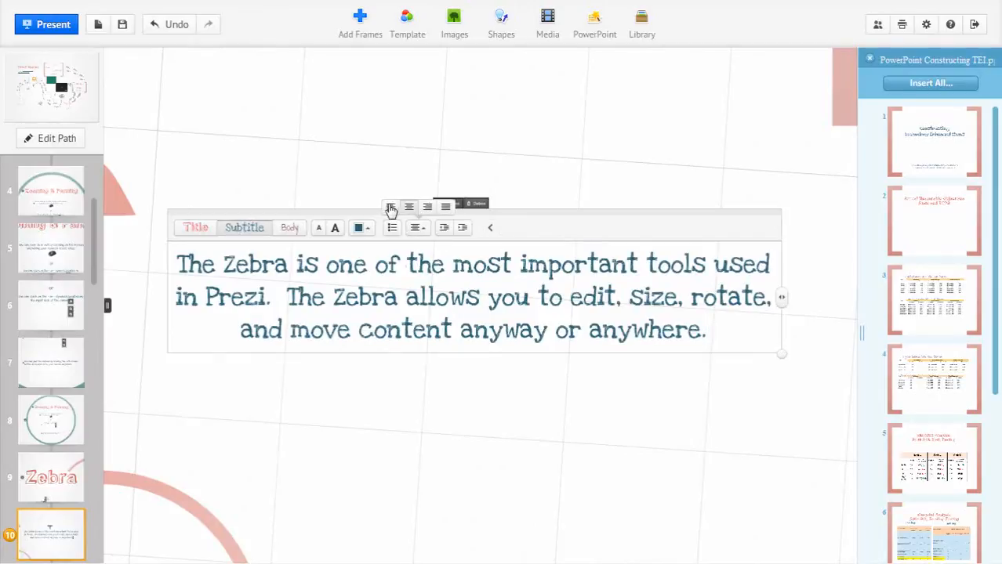
left_click(389, 208)
left_click(423, 233)
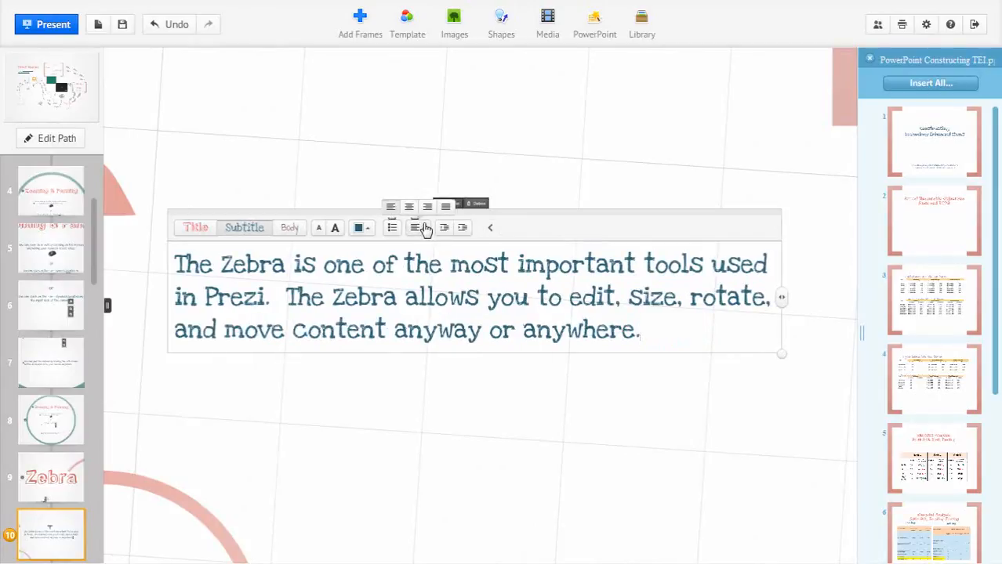
left_click(409, 209)
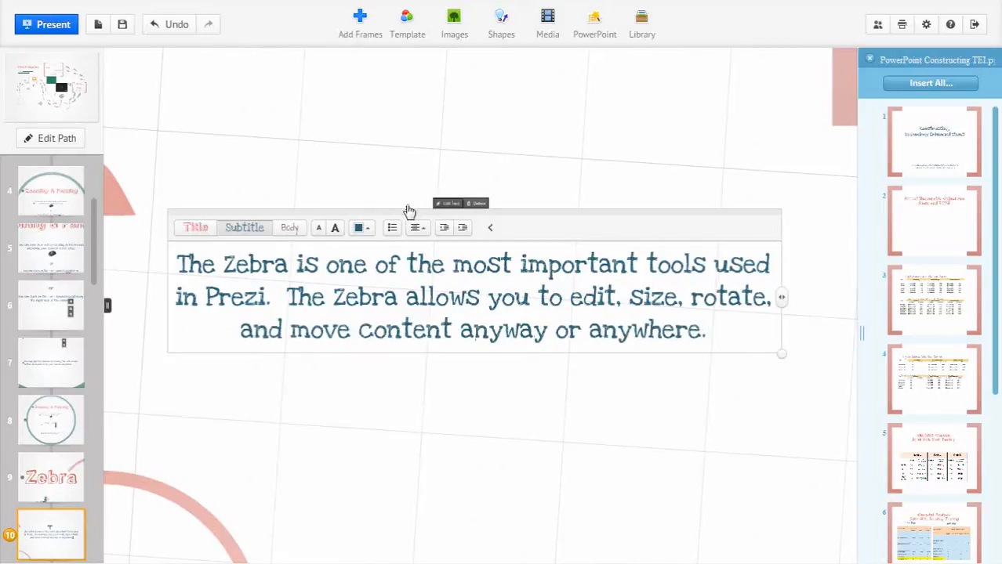
left_click(453, 441)
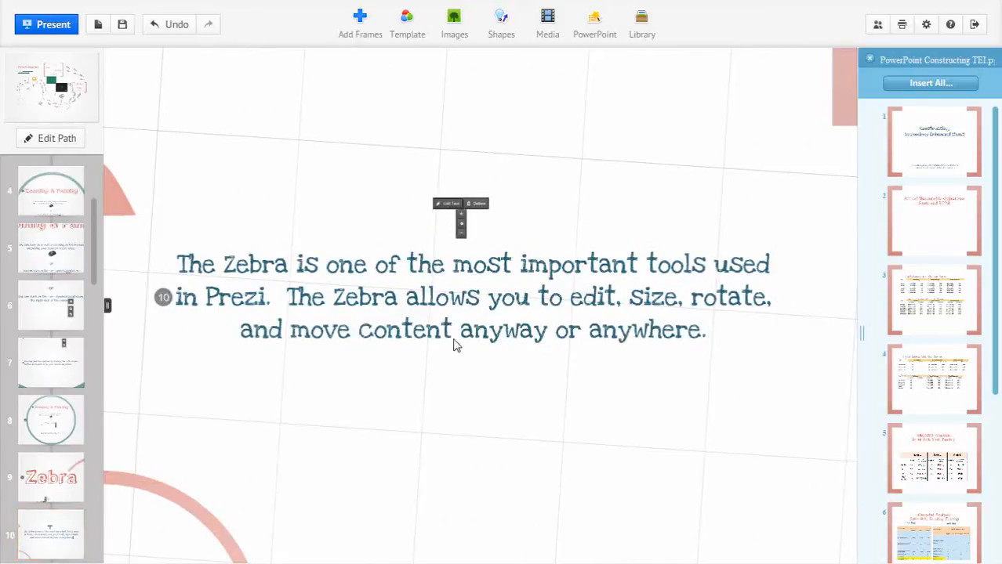
Step: Select the Zebra description text and try resizing it from its upper-right corner
left_click(458, 327)
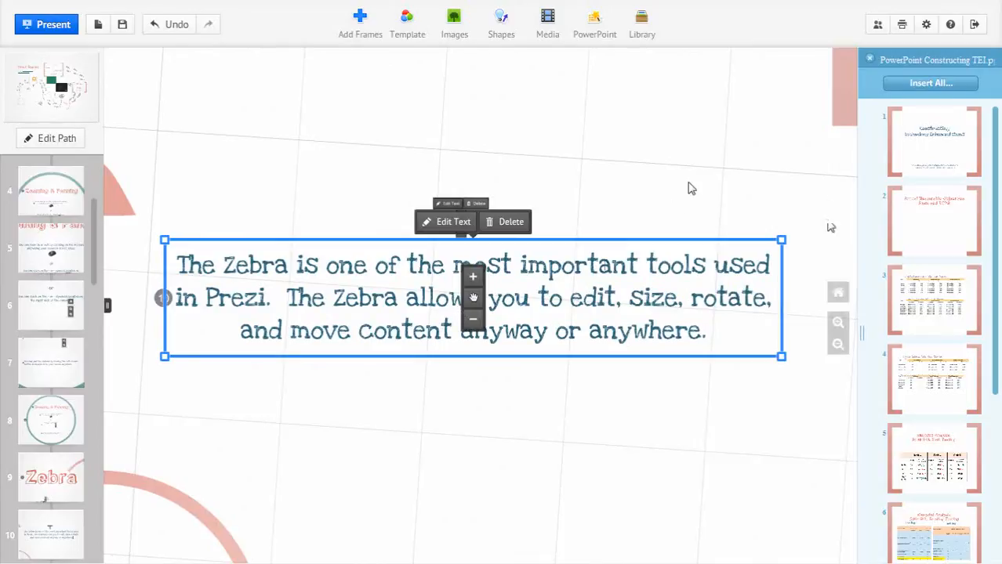
left_click_drag(782, 241, 839, 262)
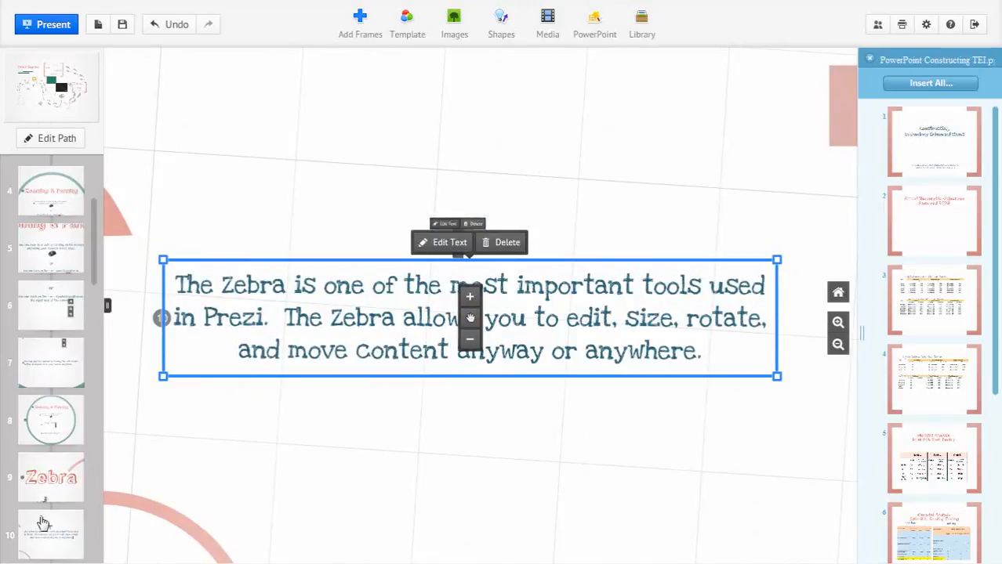
Step: Go to the zebra picture at path point 11, try cropping its upper-left corner and restore the full frame
left_click(44, 524)
scroll(51, 525, "down", 1)
left_click(49, 536)
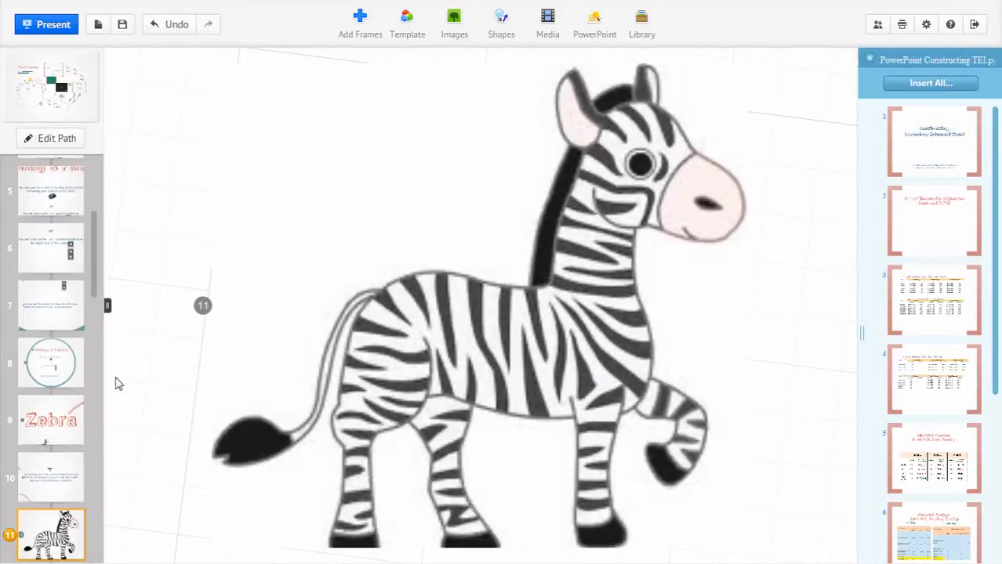
scroll(552, 399, "down", 3)
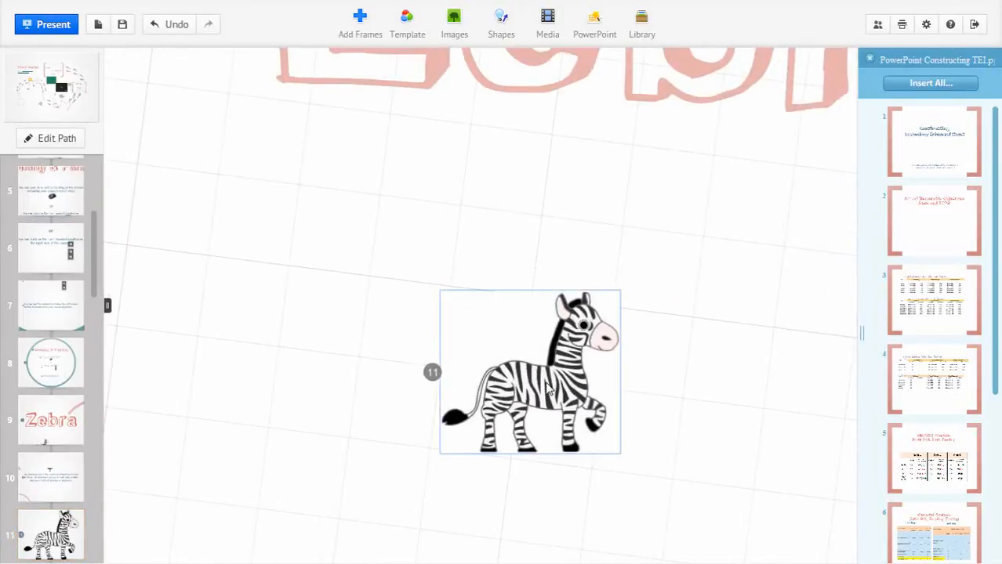
left_click(547, 386)
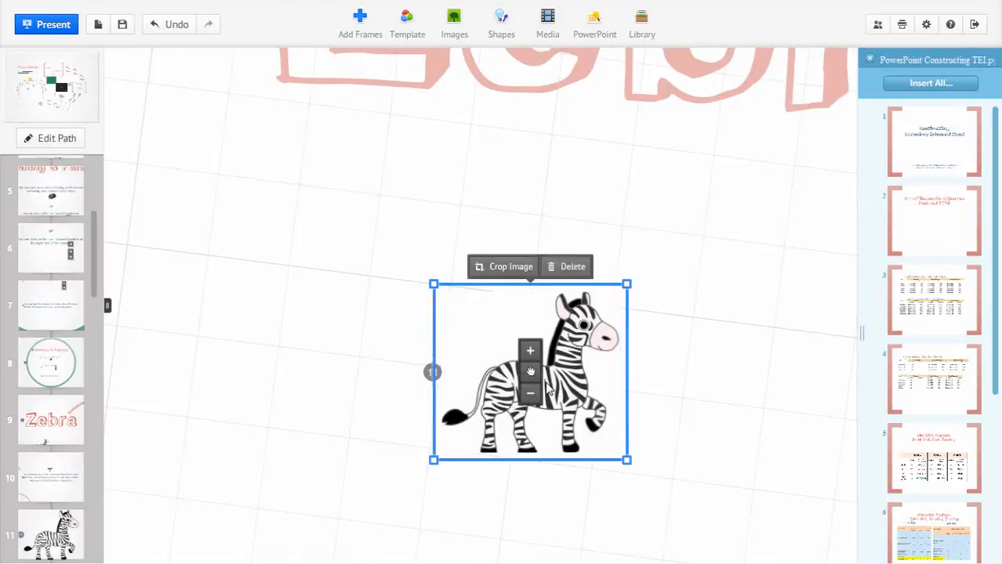
left_click(500, 268)
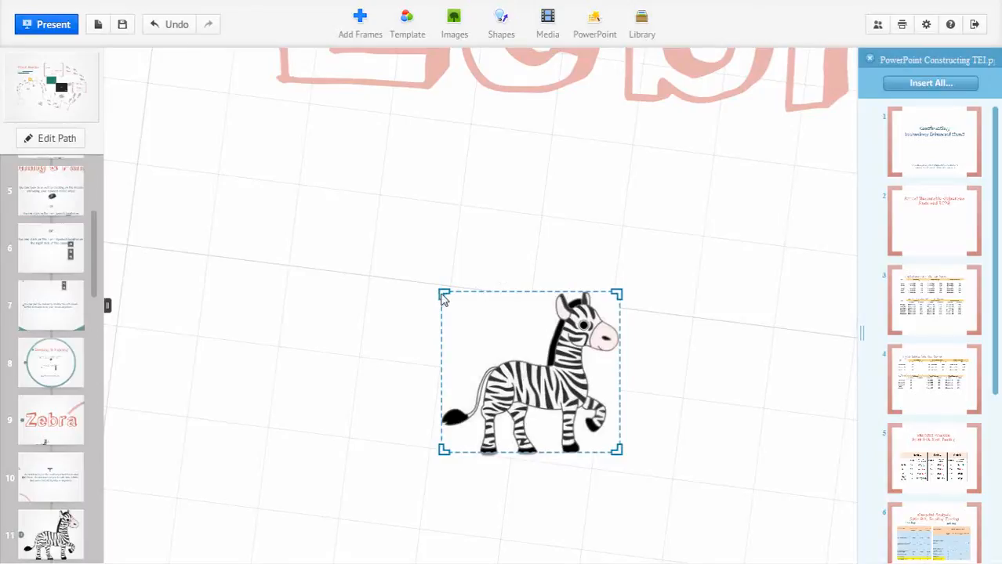
left_click_drag(461, 329, 445, 306)
key("Return")
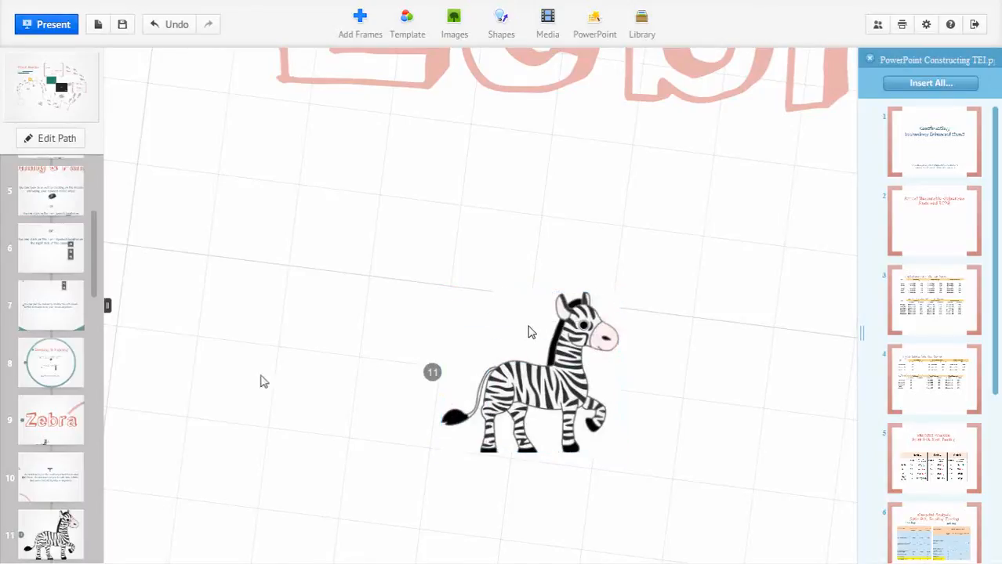
Step: View path points 12 to 14 in turn, from the Customize Color & Fonts title to the Theme Wizard picture
left_click(53, 546)
scroll(49, 547, "down", 1)
left_click(49, 541)
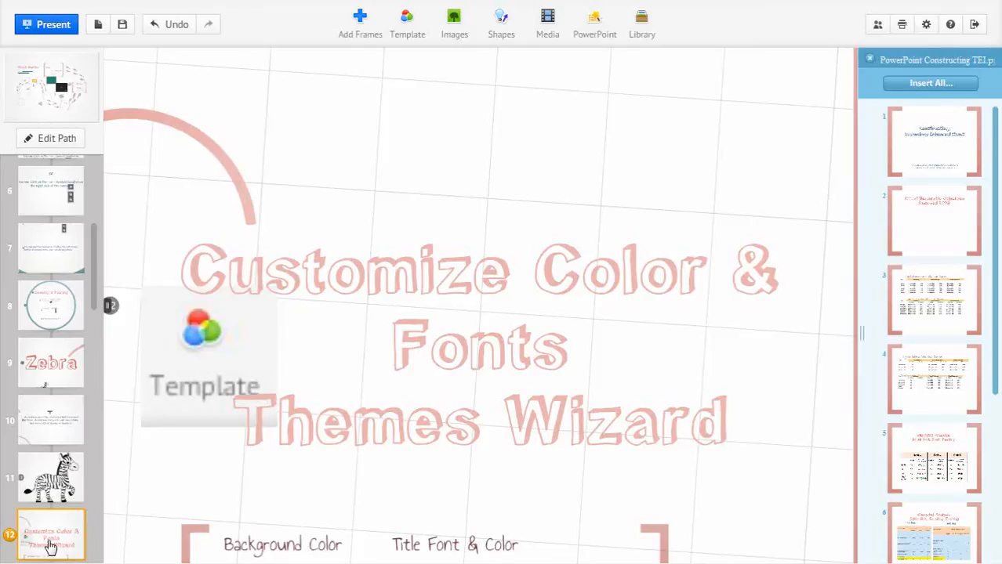
key("Down")
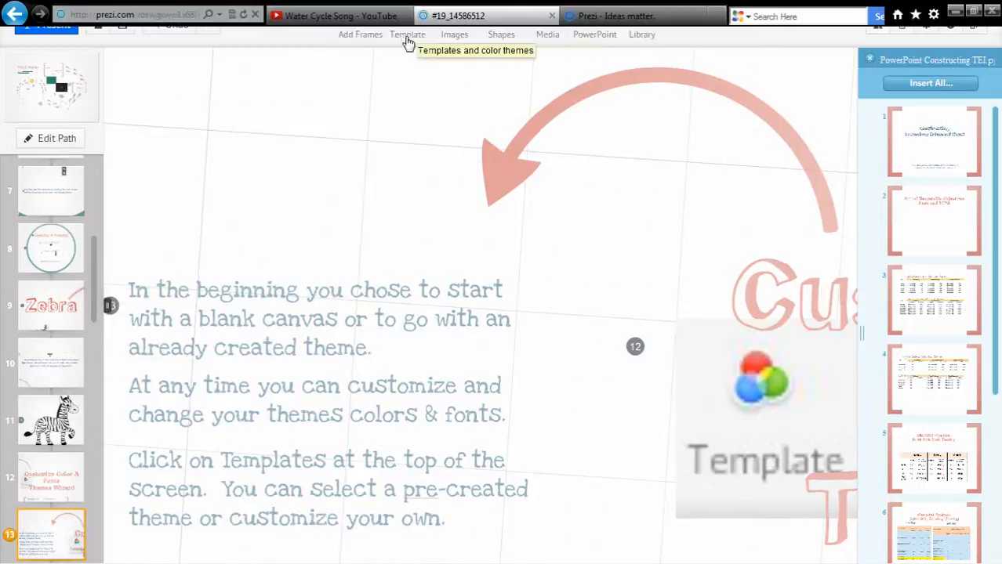
key("Down")
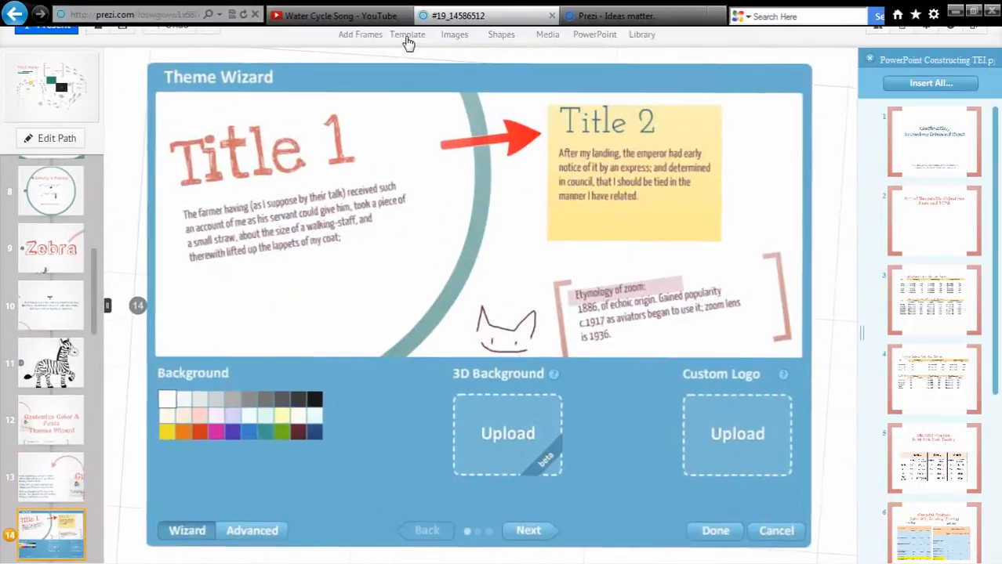
Step: Browse the gallery of alternative presentation templates and close it without applying one
left_click(409, 31)
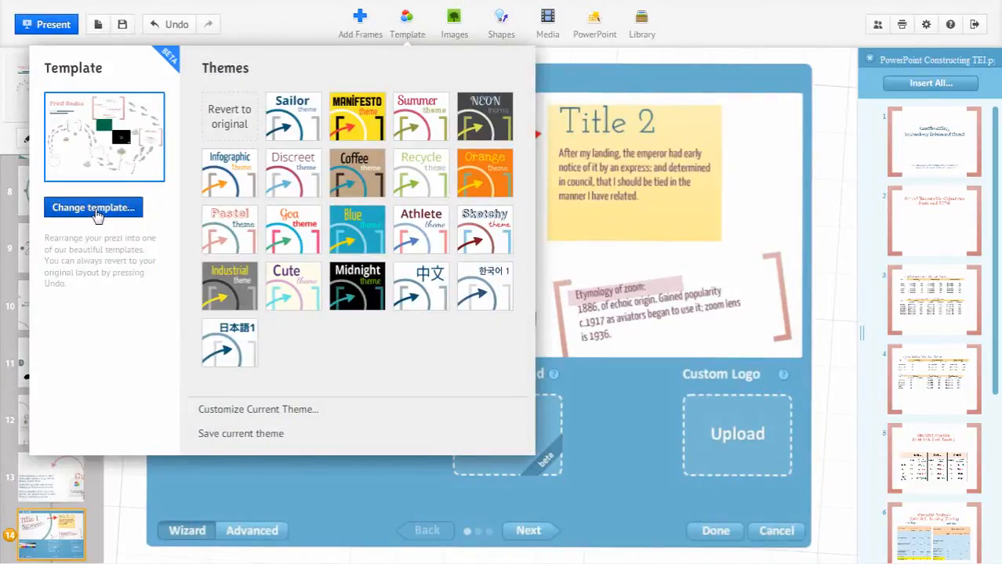
left_click(96, 211)
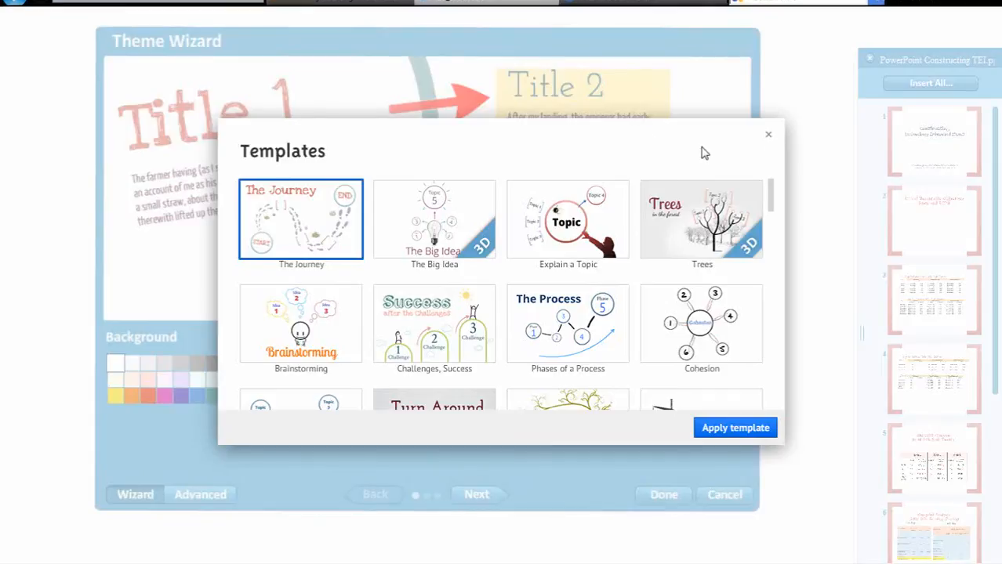
left_click(766, 140)
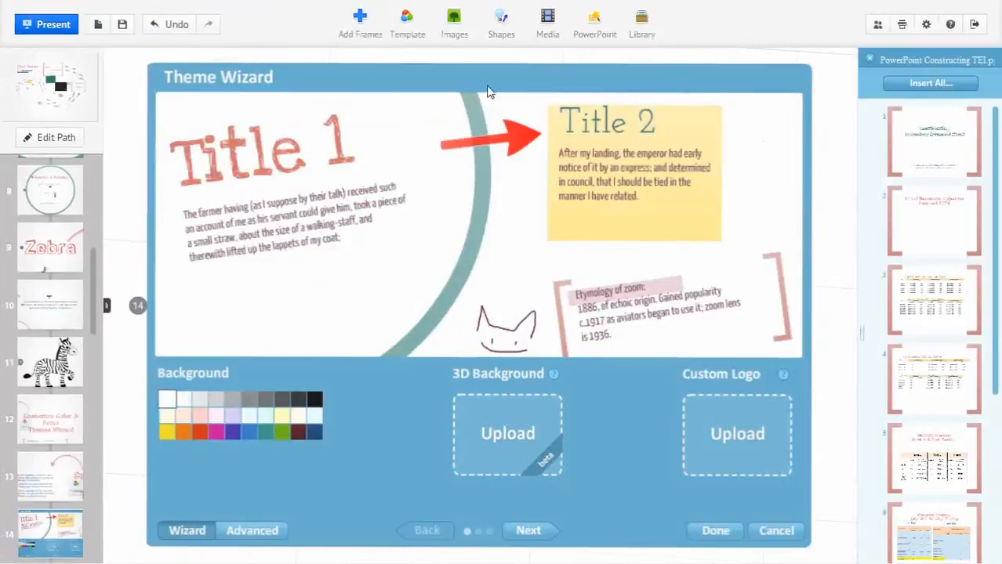
Step: Review the current theme's Background, Fonts & Colors and Shapes settings in the Theme Wizard, then finish it
left_click(410, 25)
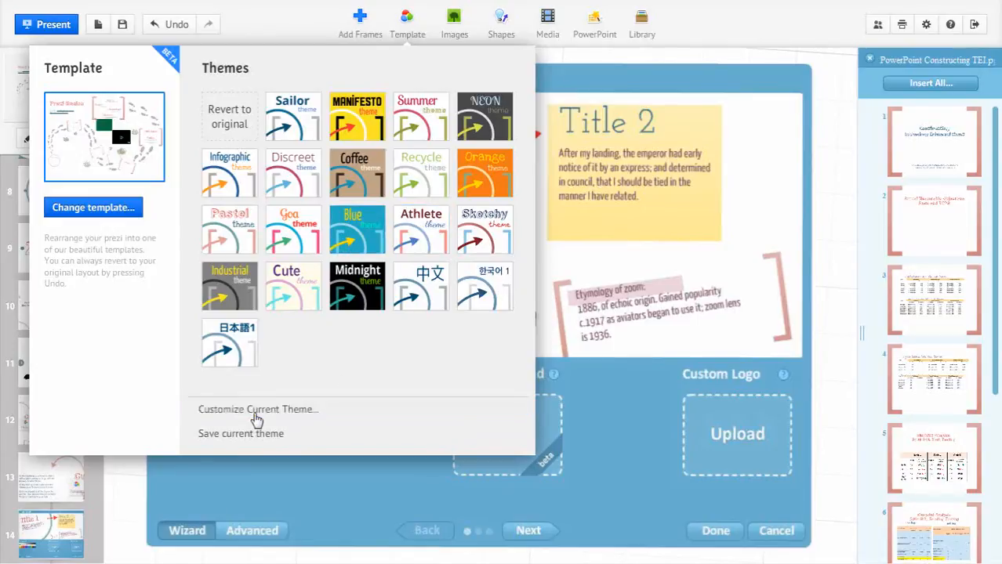
left_click(254, 416)
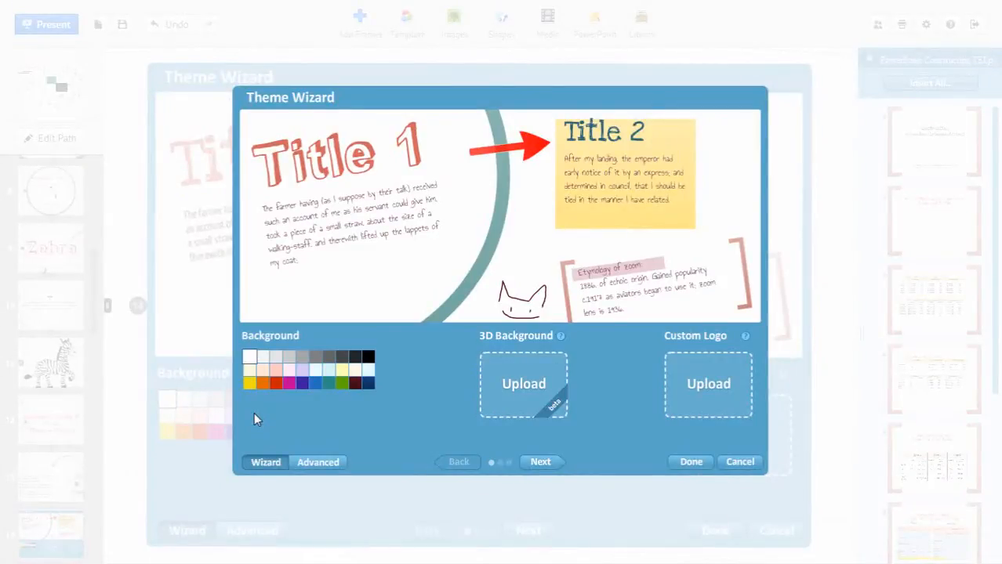
left_click(540, 462)
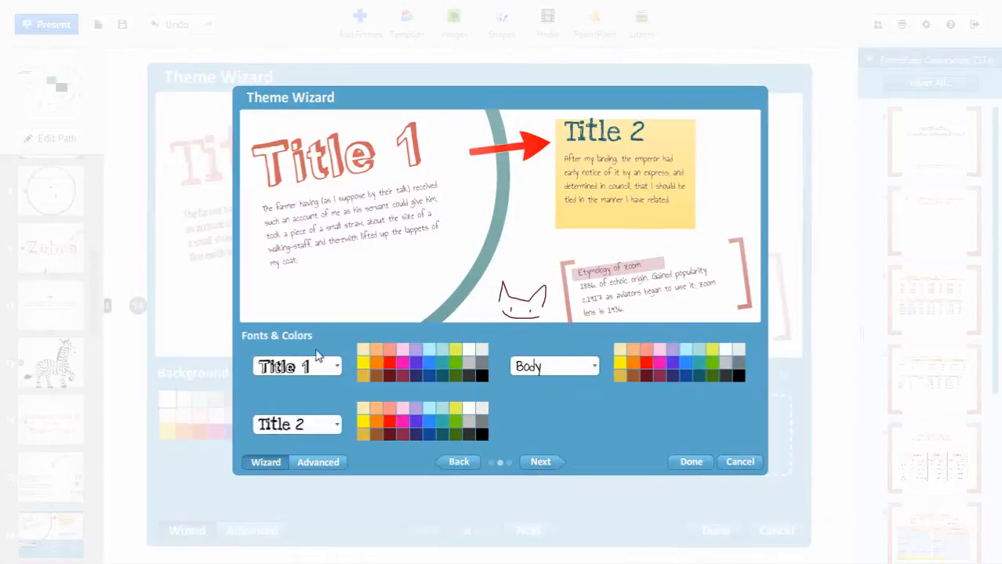
left_click(331, 366)
left_click(331, 366)
left_click(551, 467)
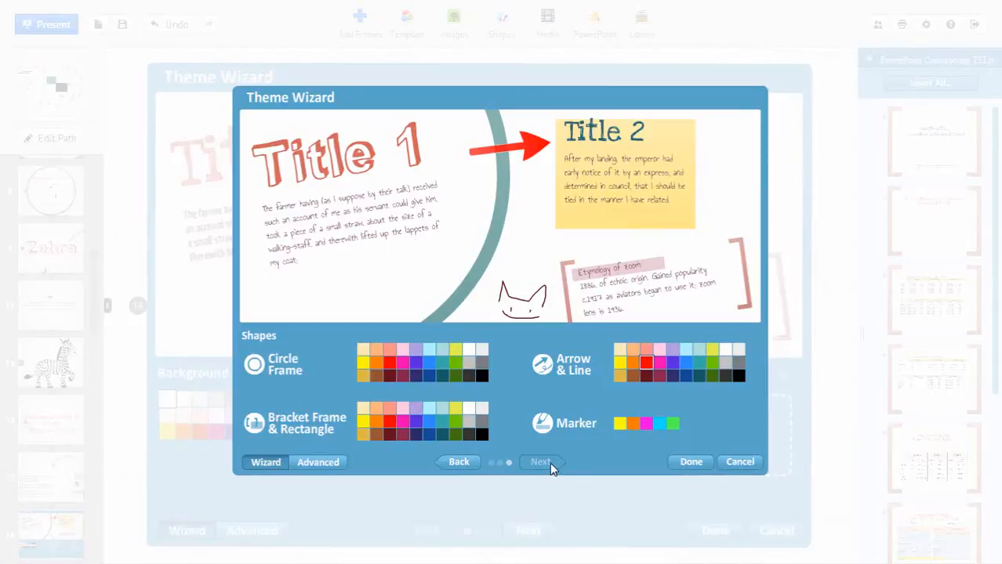
left_click(692, 463)
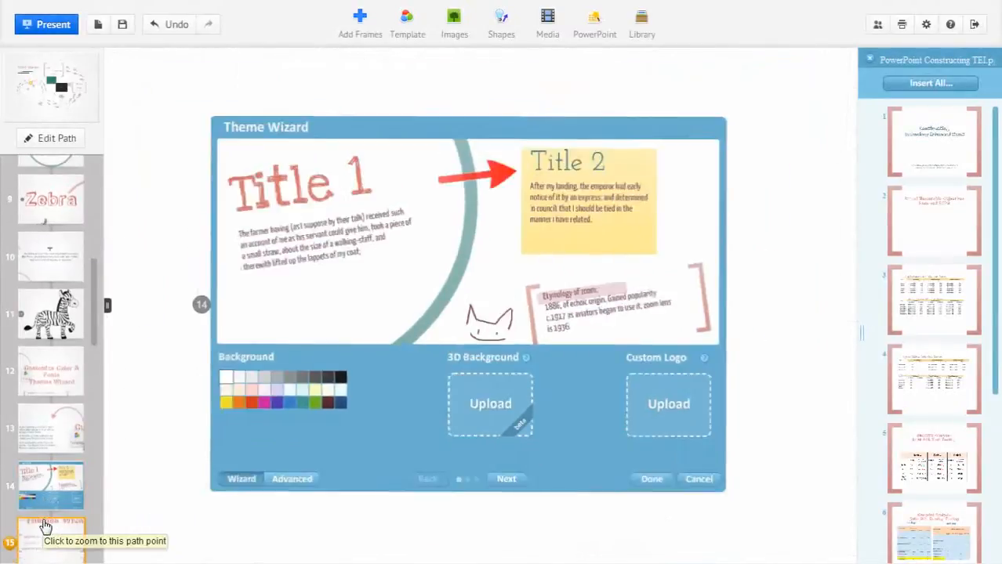
Step: Go to the Add Frames slide at path point 17 and add a new frame to the presentation
left_click(45, 525)
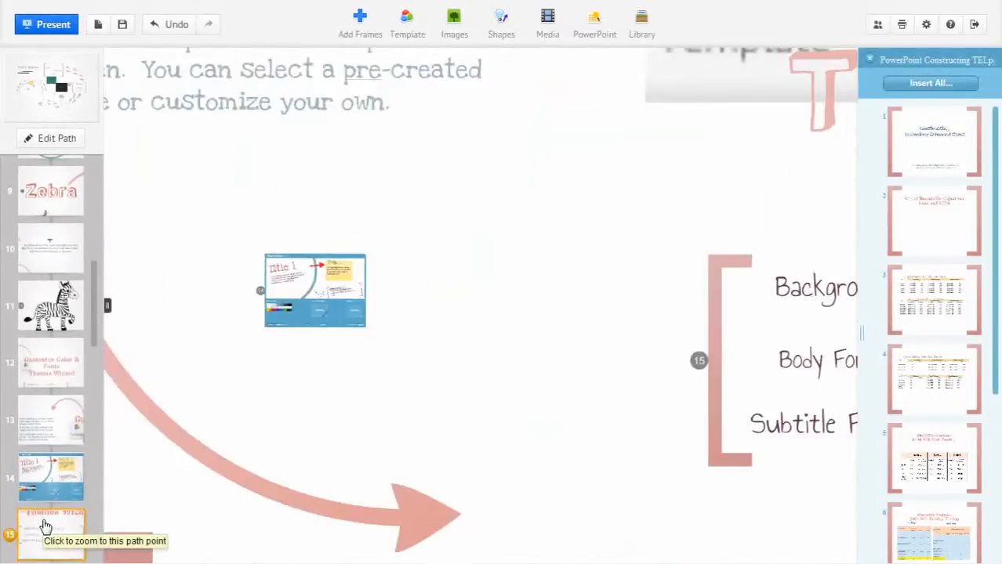
left_click(46, 525)
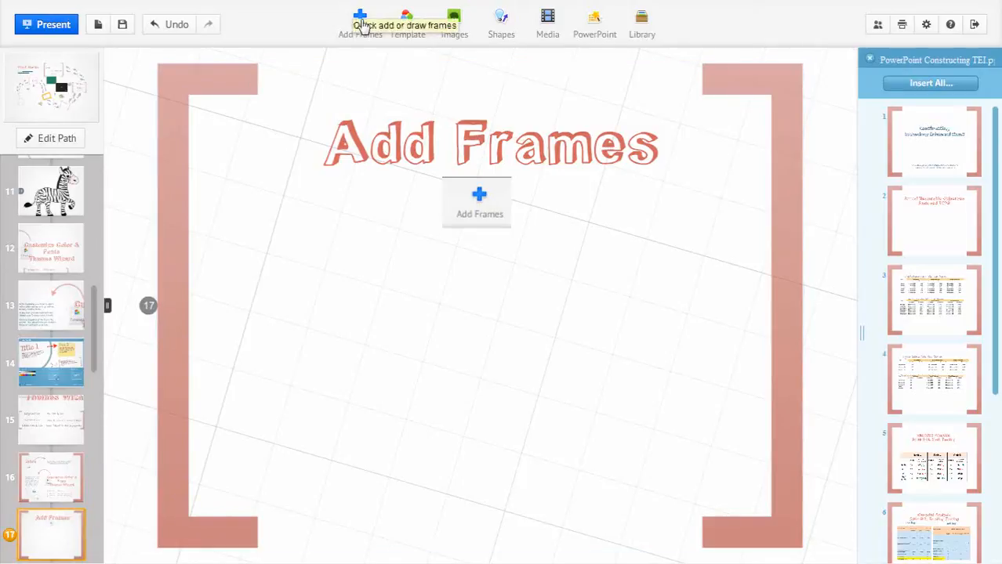
left_click(363, 24)
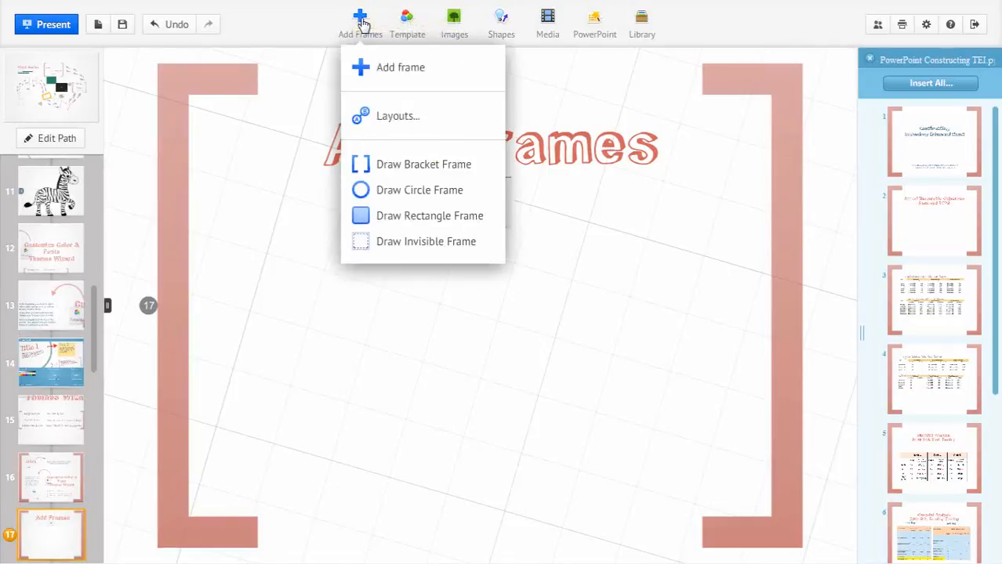
left_click(392, 70)
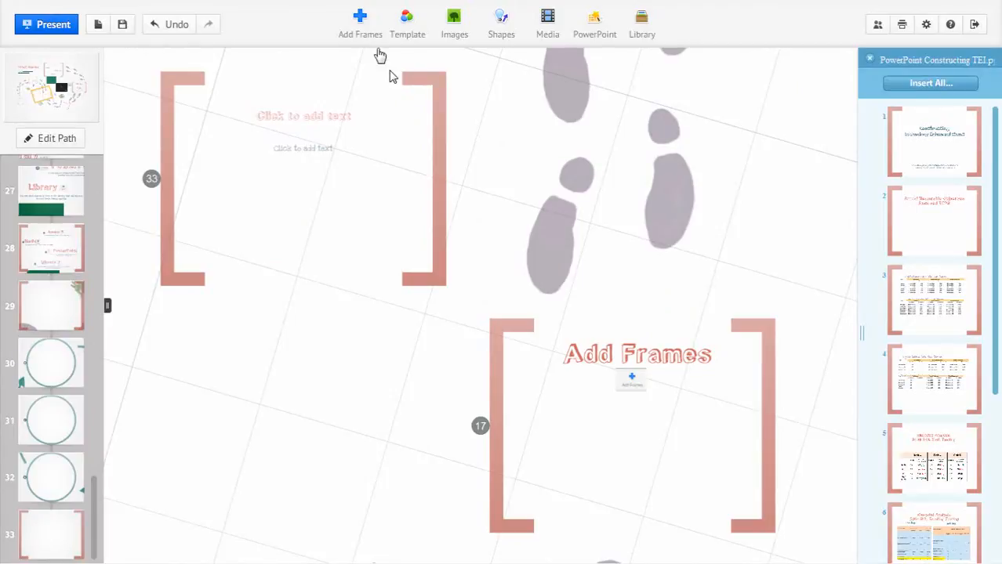
Step: Insert the Overlap 2 layout and move it to the empty canvas below the newly added frame
left_click(367, 27)
left_click(359, 125)
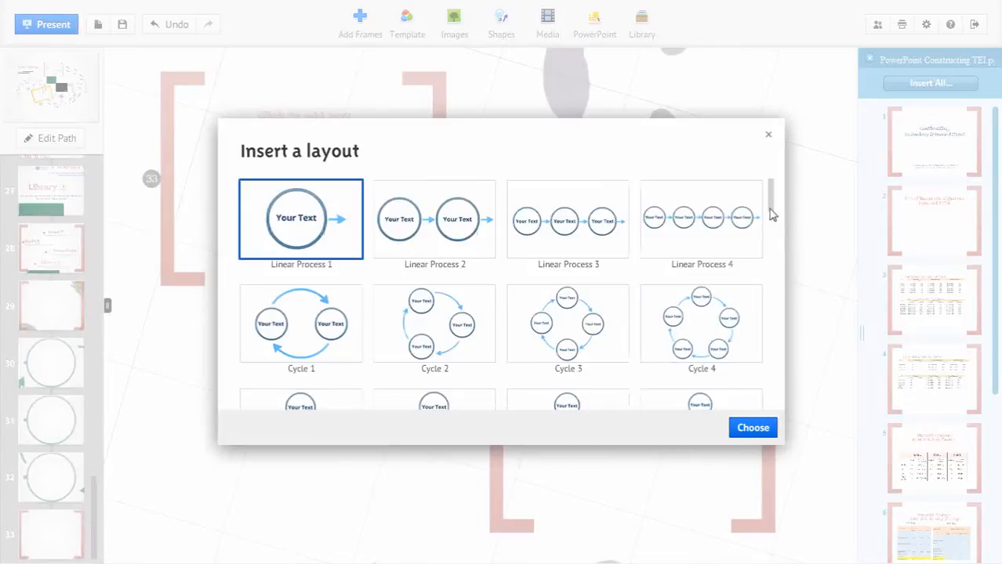
left_click_drag(771, 213, 772, 286)
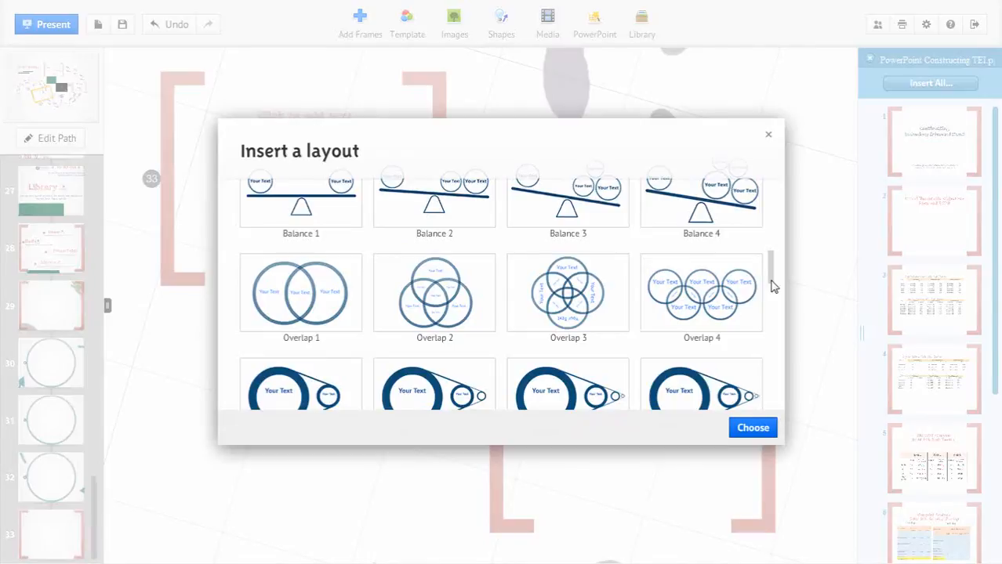
left_click(424, 308)
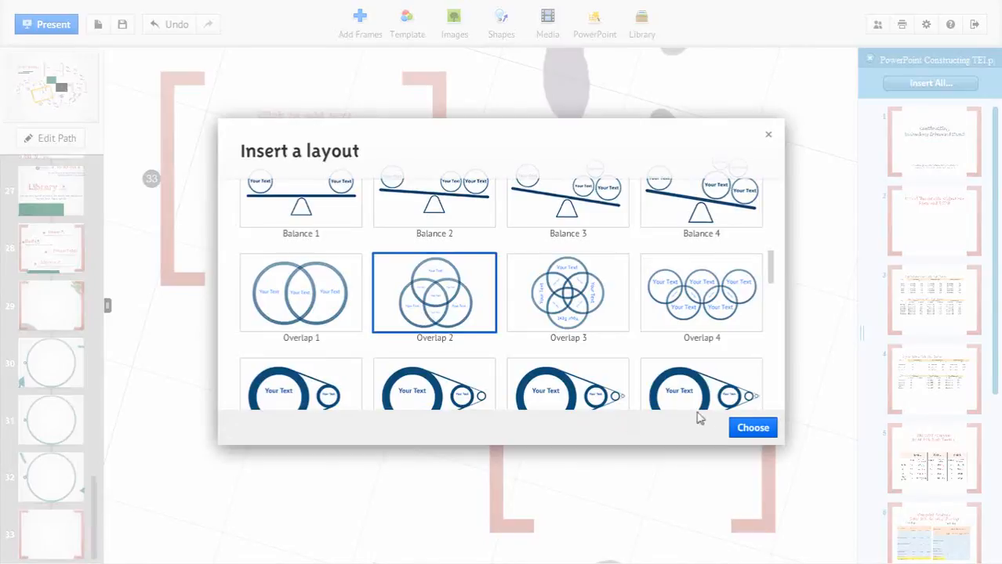
left_click(754, 436)
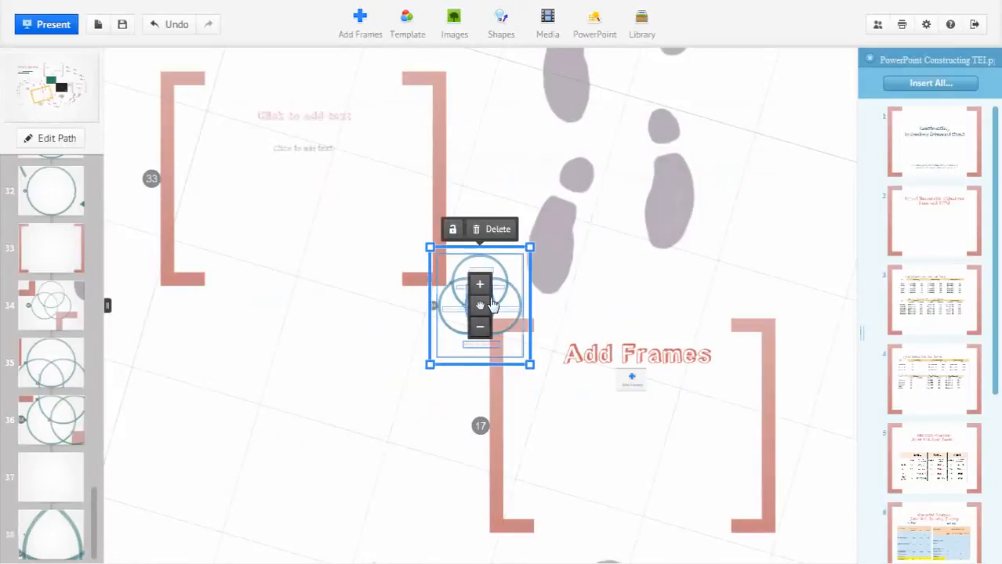
left_click_drag(480, 311, 312, 410)
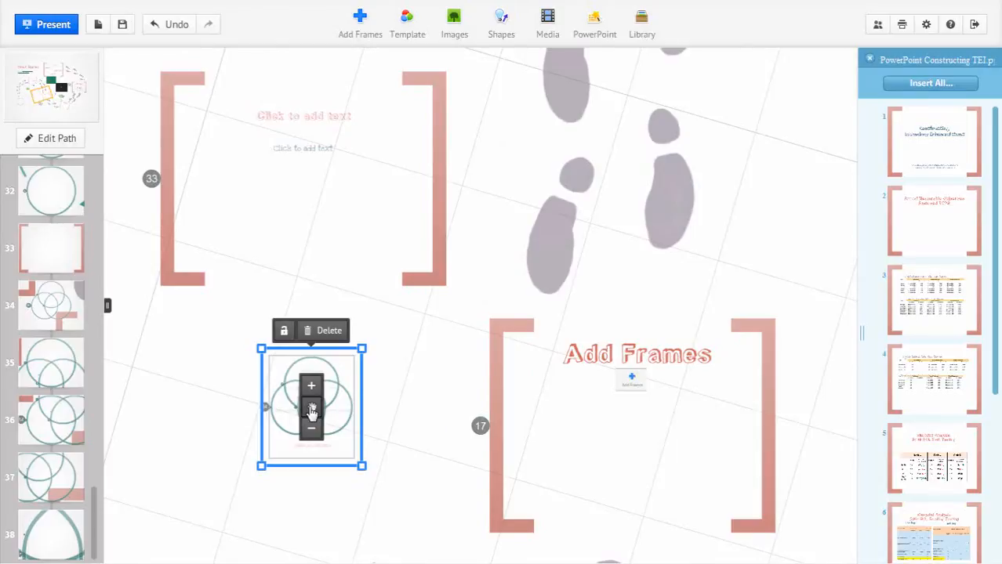
Step: Draw a small bracket frame and a circle frame side by side below the Add Frames title
left_click(360, 30)
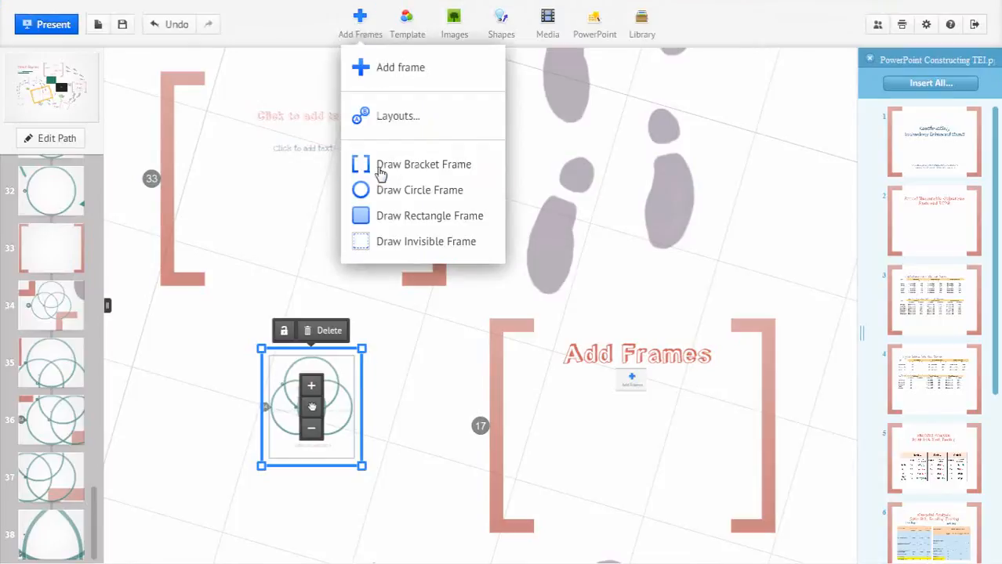
left_click(536, 393)
left_click_drag(521, 403, 615, 465)
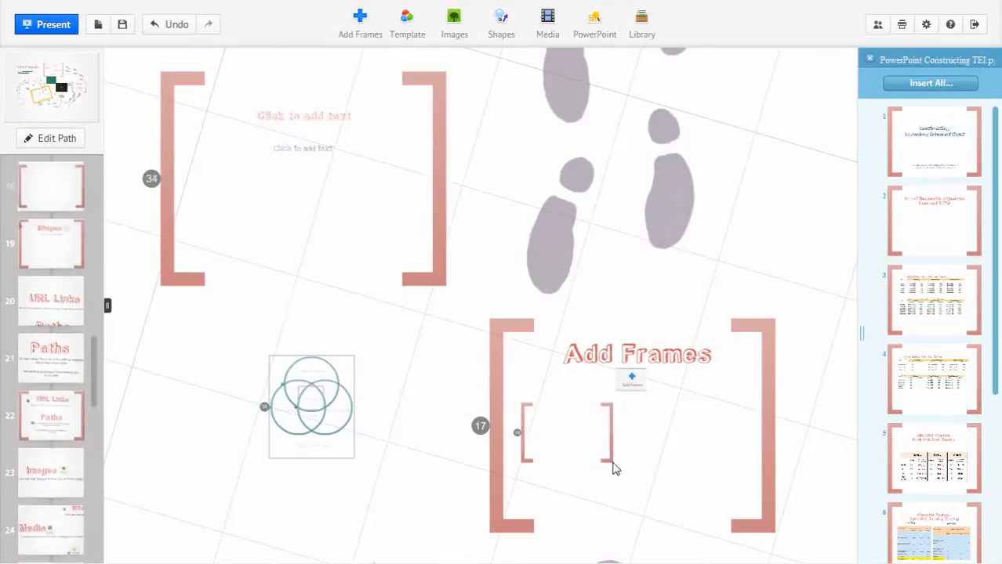
left_click(402, 35)
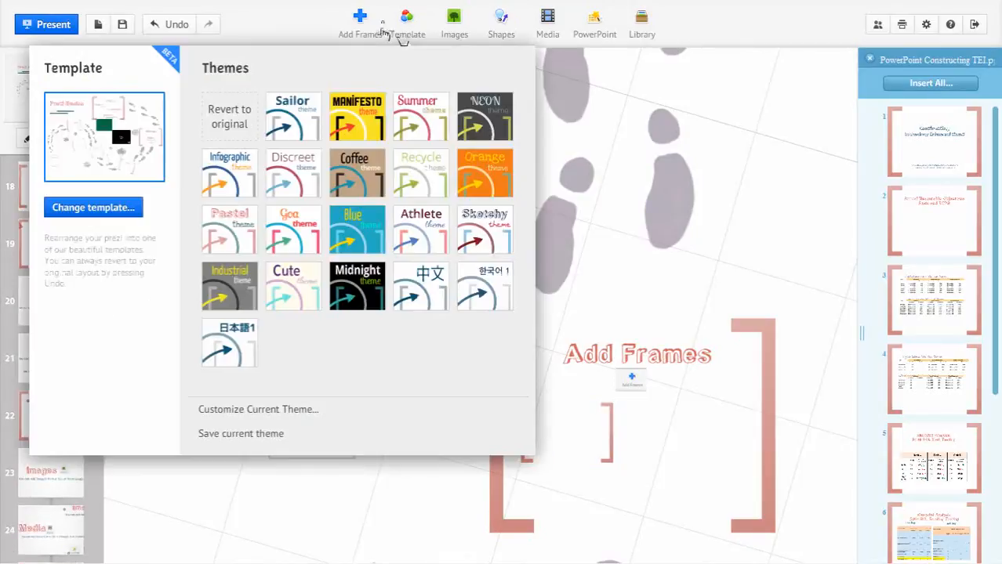
left_click(357, 30)
left_click(385, 190)
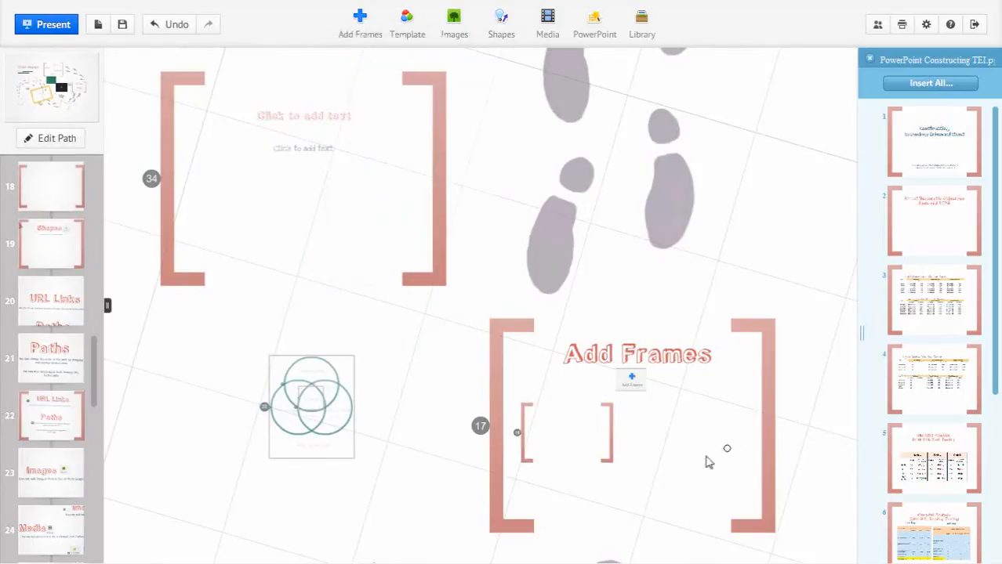
left_click_drag(669, 397, 729, 461)
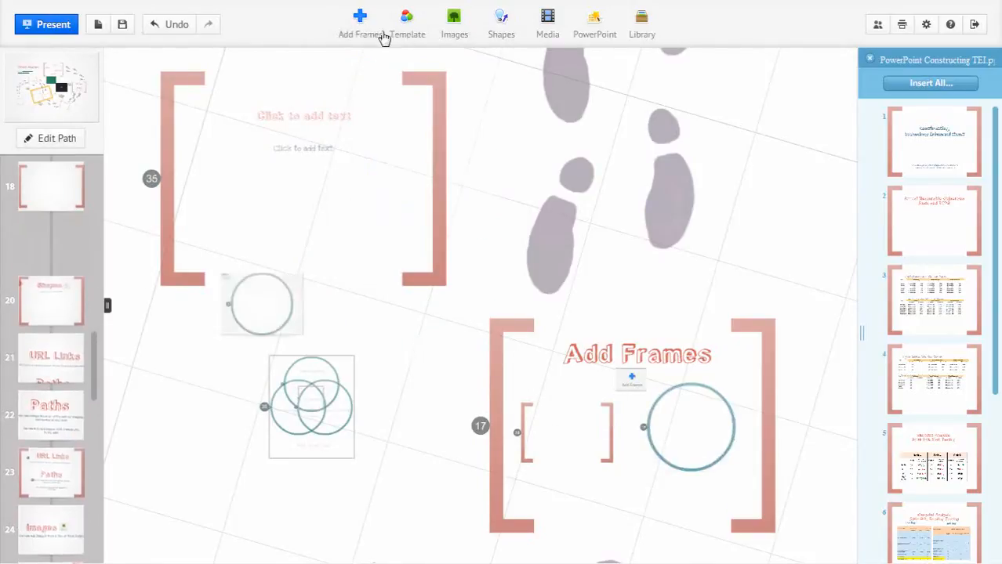
Step: Draw a rectangle frame below the small bracket frame and an invisible frame beside it, below the circle
left_click(360, 31)
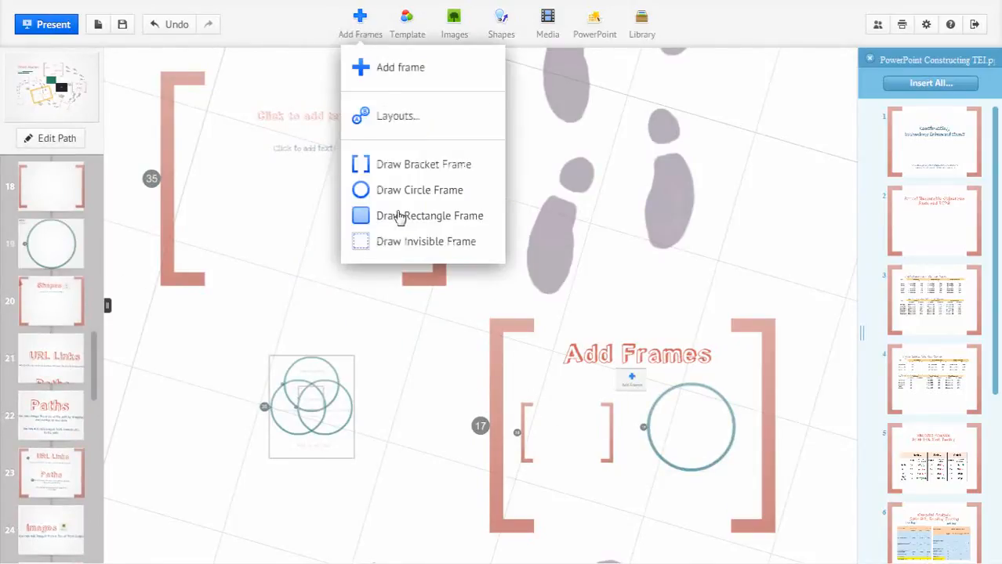
left_click(371, 215)
mouse_move(519, 486)
left_mouse_down()
mouse_move(610, 492)
mouse_move(657, 531)
left_mouse_up()
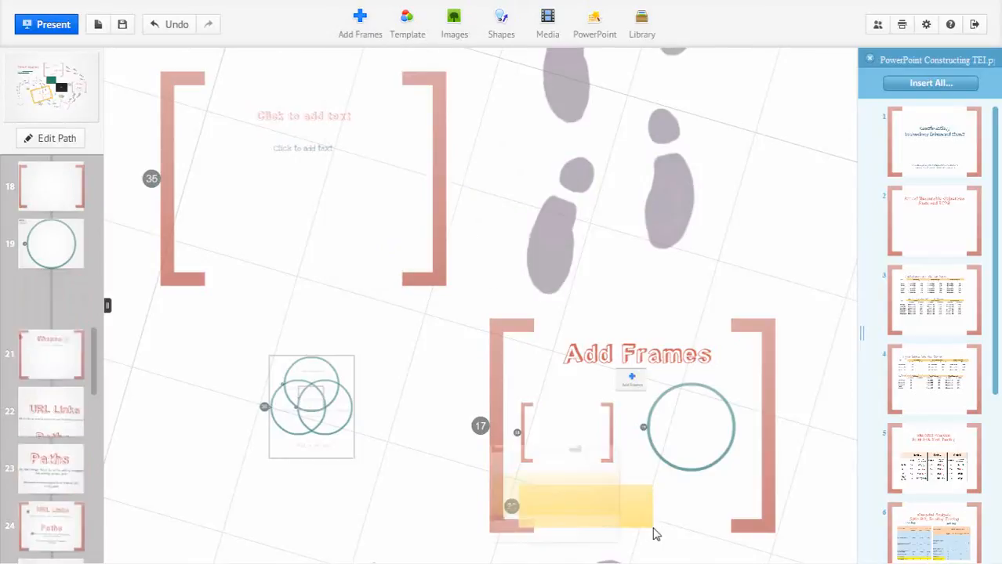
left_click(362, 36)
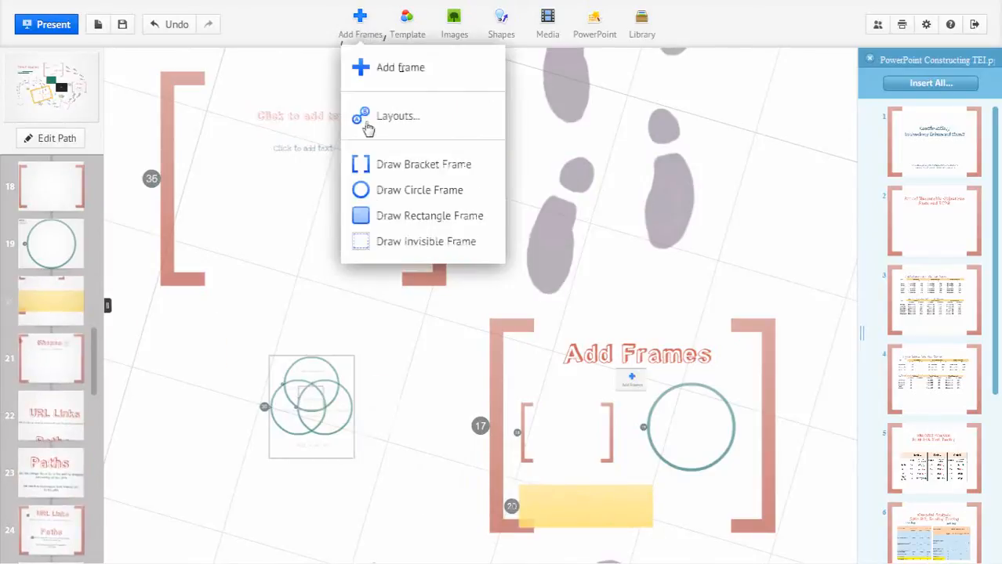
left_click(378, 223)
left_click_drag(664, 494, 778, 517)
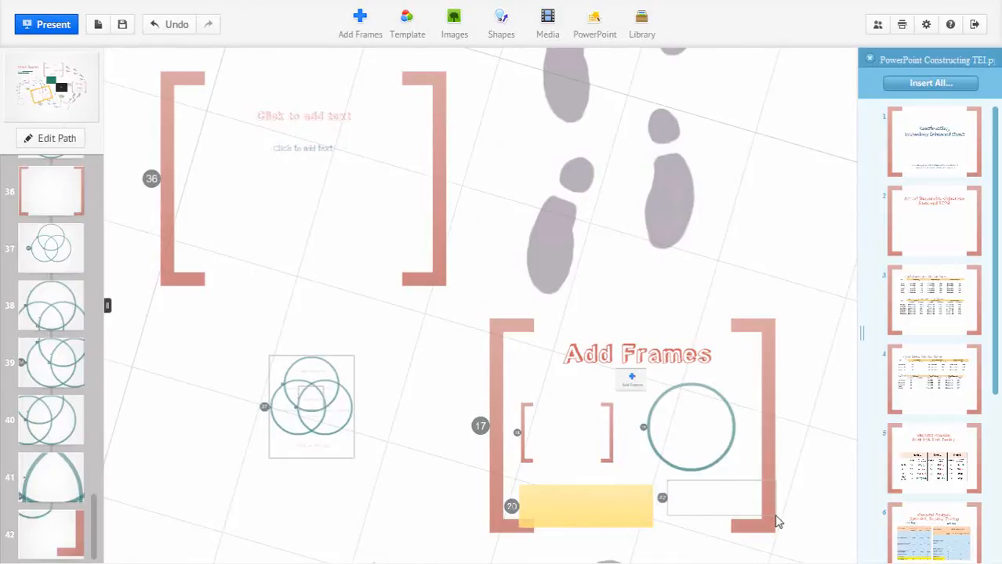
Step: Enlarge the small bracket frame by one step, shrink it again and zoom to the frame
left_click(575, 442)
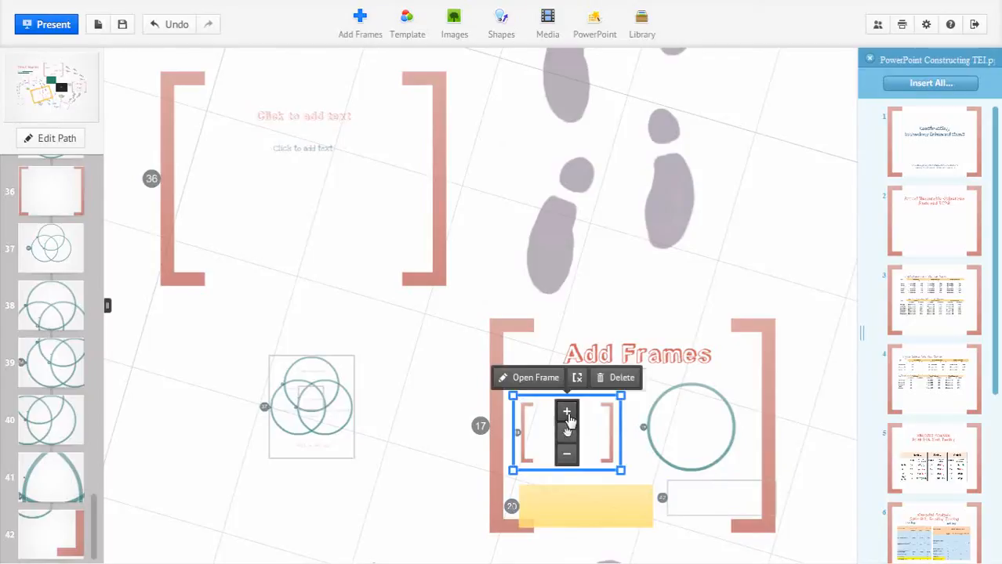
left_click(566, 413)
left_click(567, 458)
left_click(530, 378)
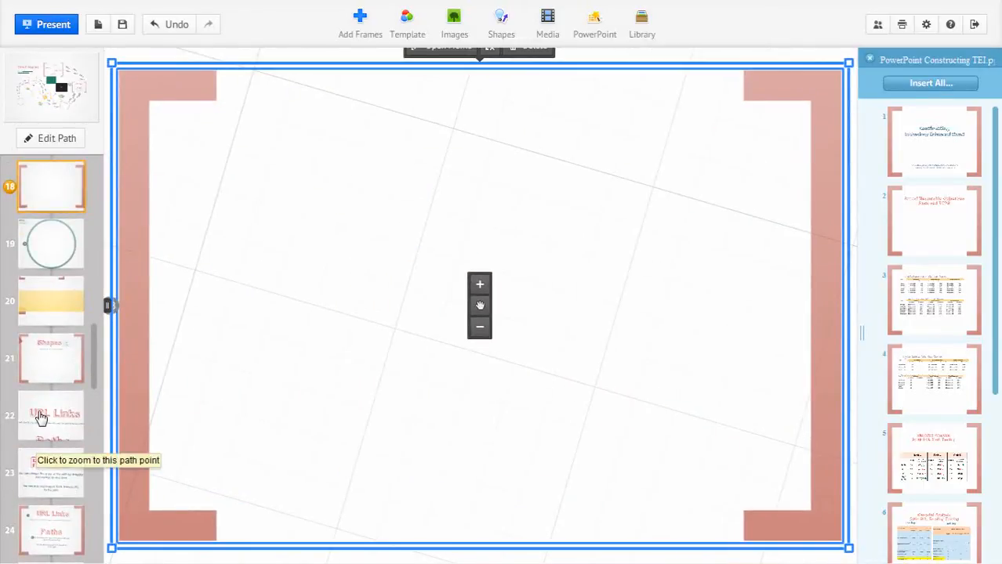
Step: On the Shapes slide at path point 21, insert the teal pushpin symbol, shrink it and place it below the subtitle's left end
left_click(49, 374)
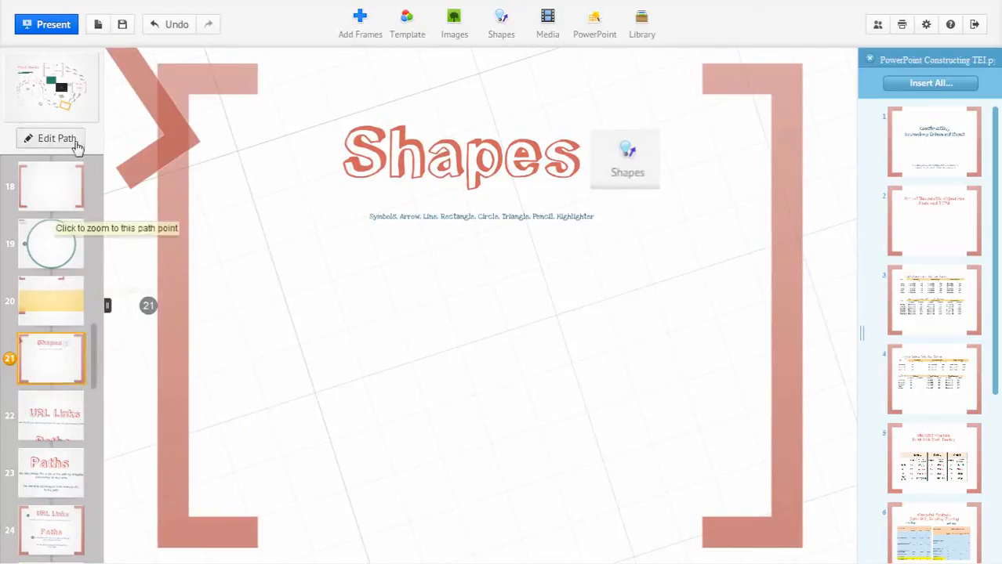
left_click(496, 28)
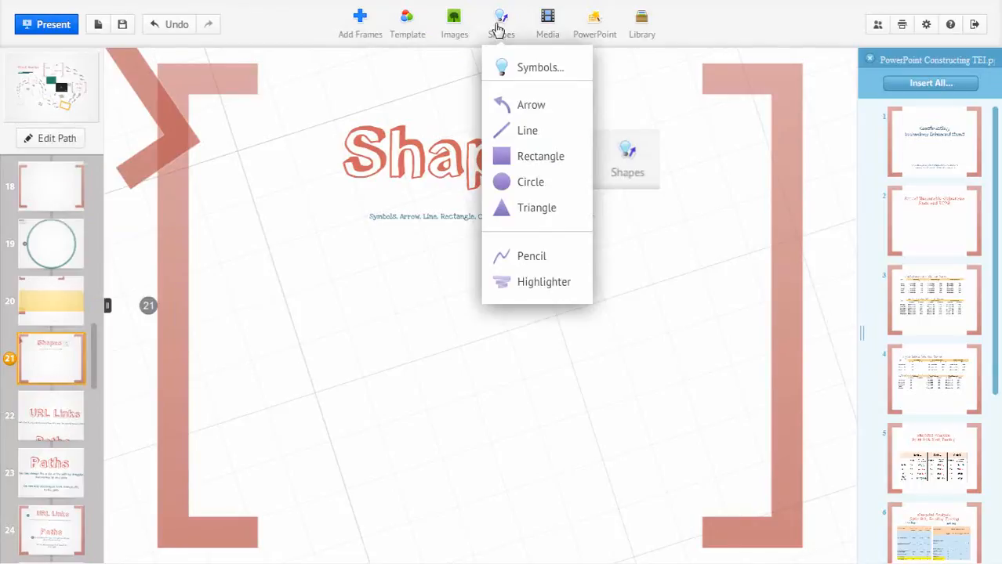
left_click(519, 77)
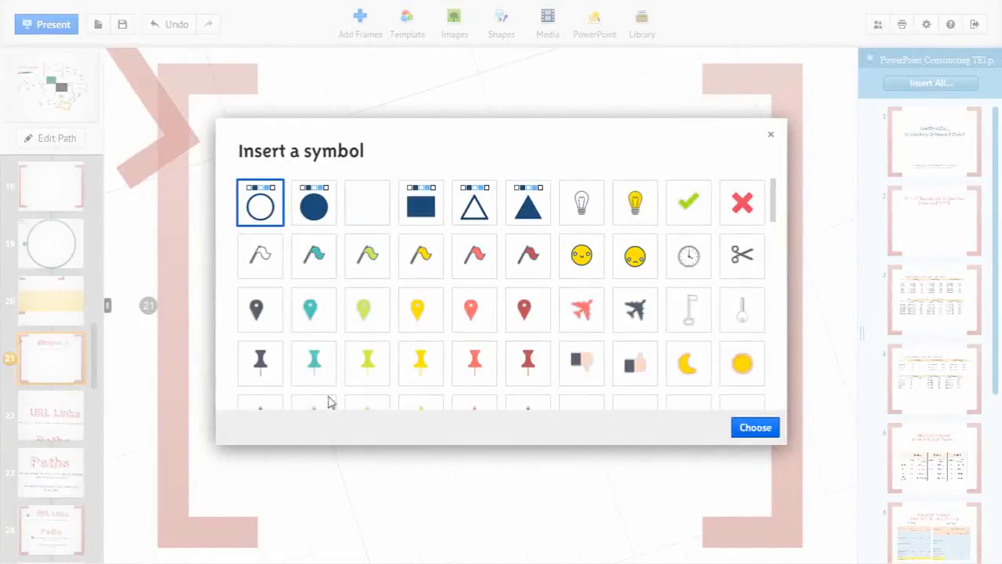
left_click(310, 368)
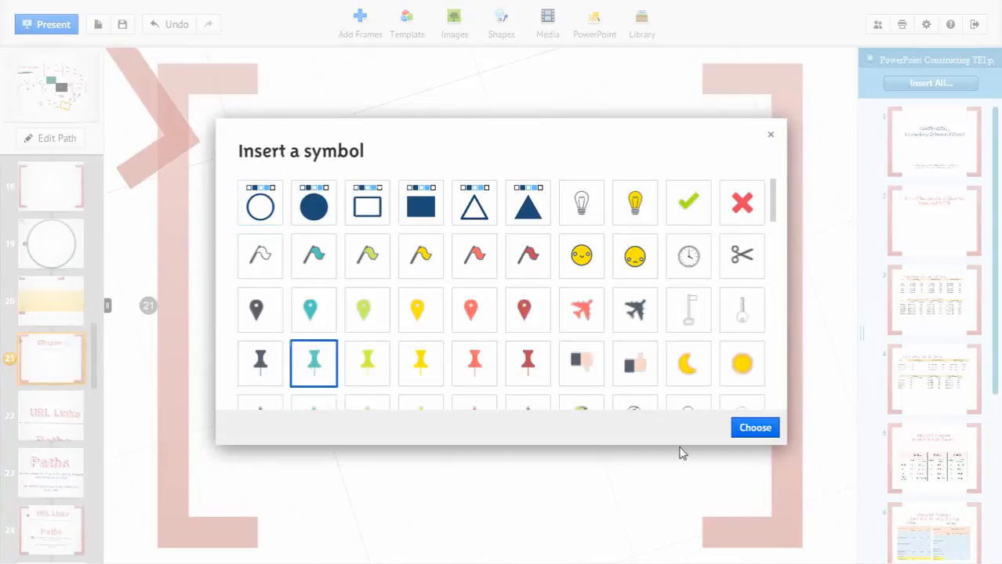
left_click(753, 432)
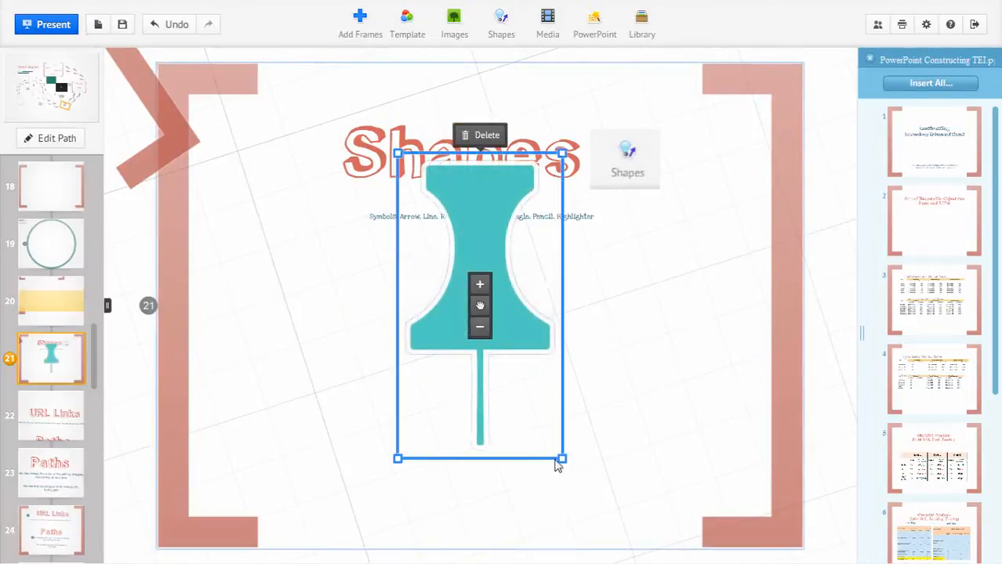
left_click_drag(570, 463, 324, 305)
left_click(322, 328)
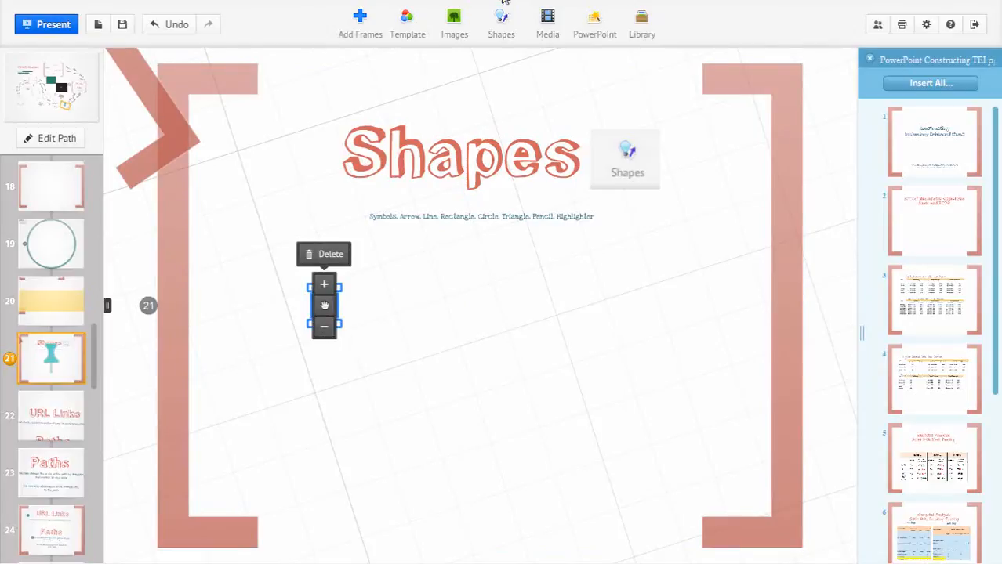
Step: Draw a horizontal arrow to the right of the pushpin and bend its middle upward into an arc
left_click(508, 36)
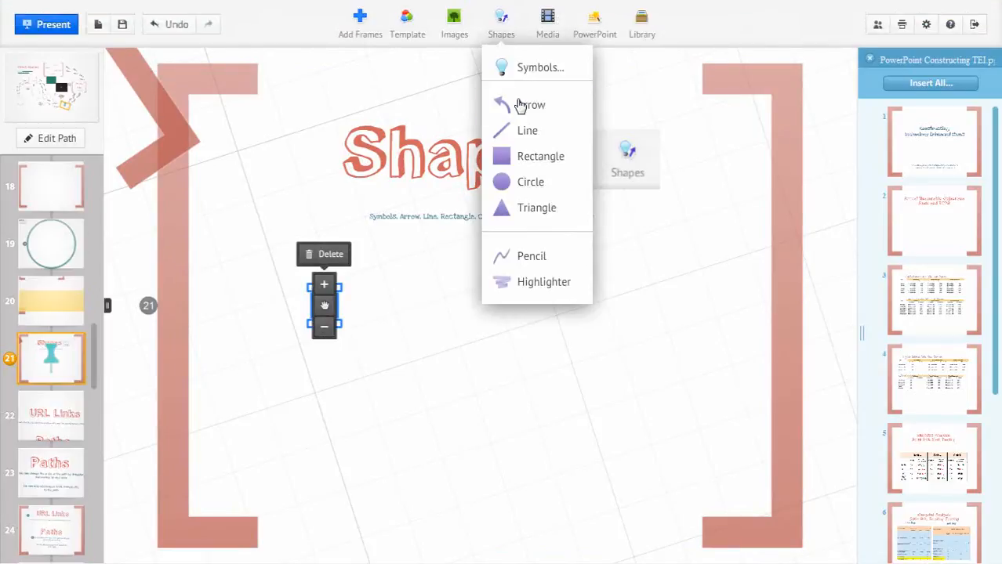
left_click(519, 102)
left_click(423, 325)
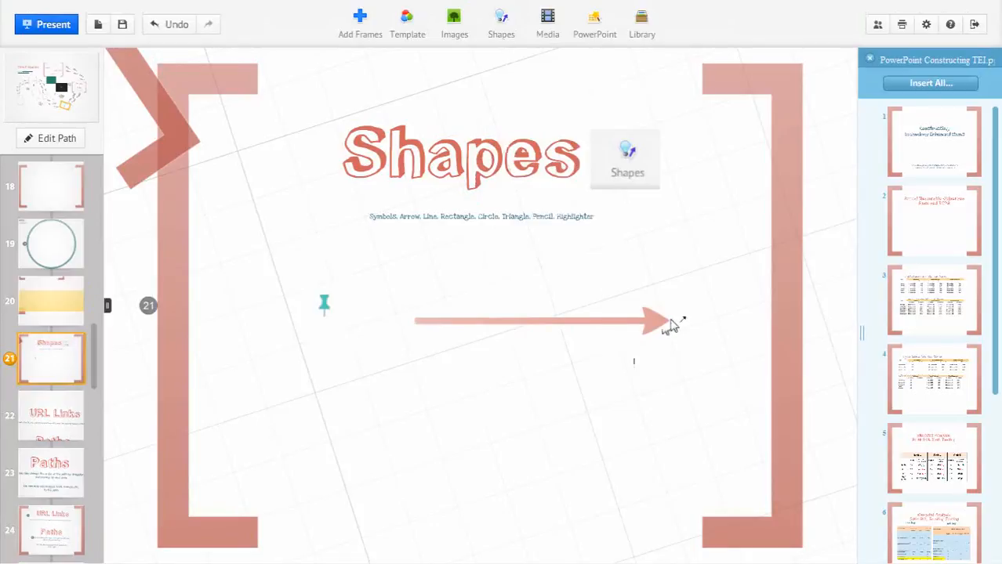
left_click_drag(673, 325, 671, 322)
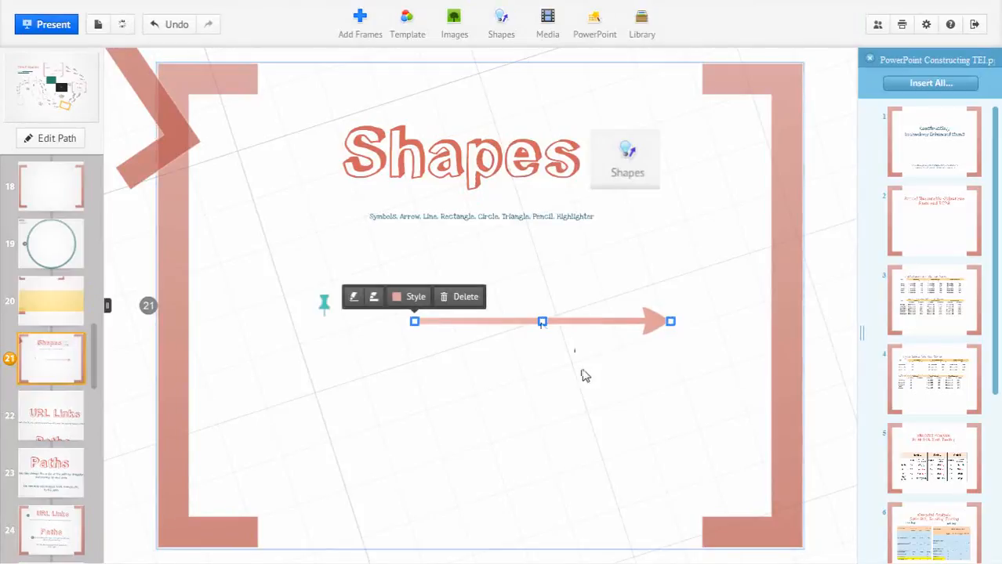
left_click_drag(542, 322, 520, 269)
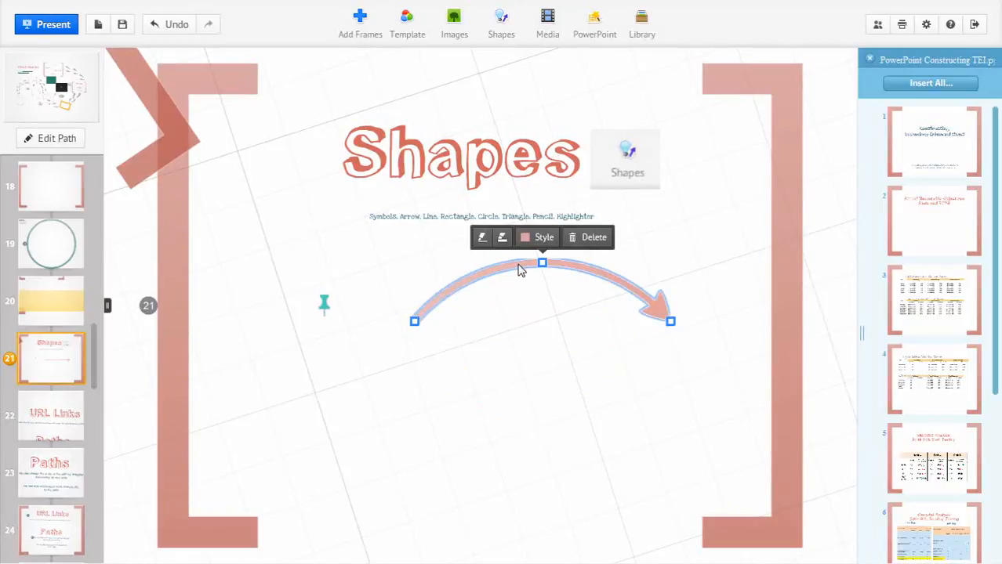
Step: Make the curved arrow's line slightly thinner and set its colour to dark red
left_click(484, 242)
left_click(485, 242)
left_click(484, 242)
left_click(502, 239)
left_click(504, 240)
left_click(543, 239)
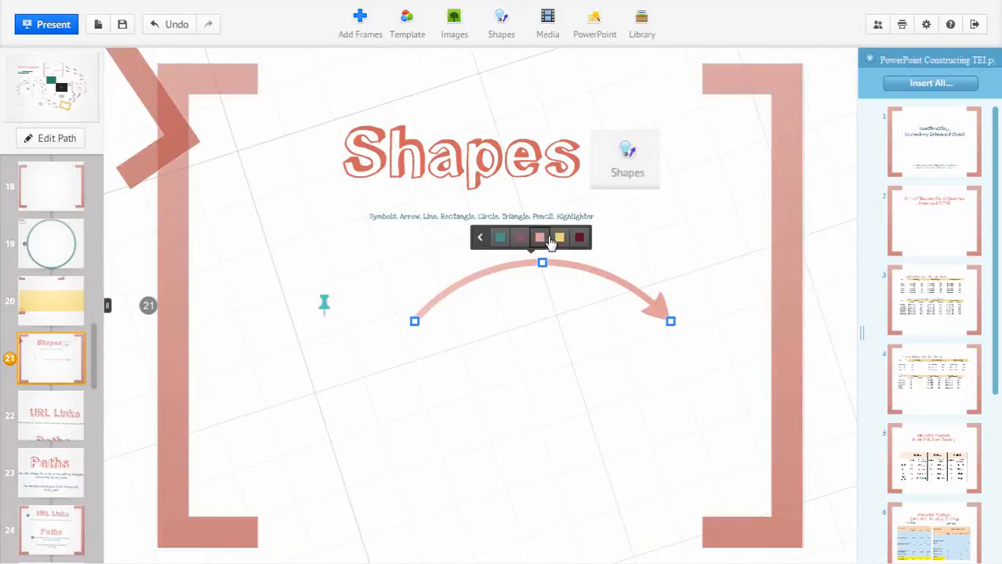
left_click(559, 238)
left_click(580, 239)
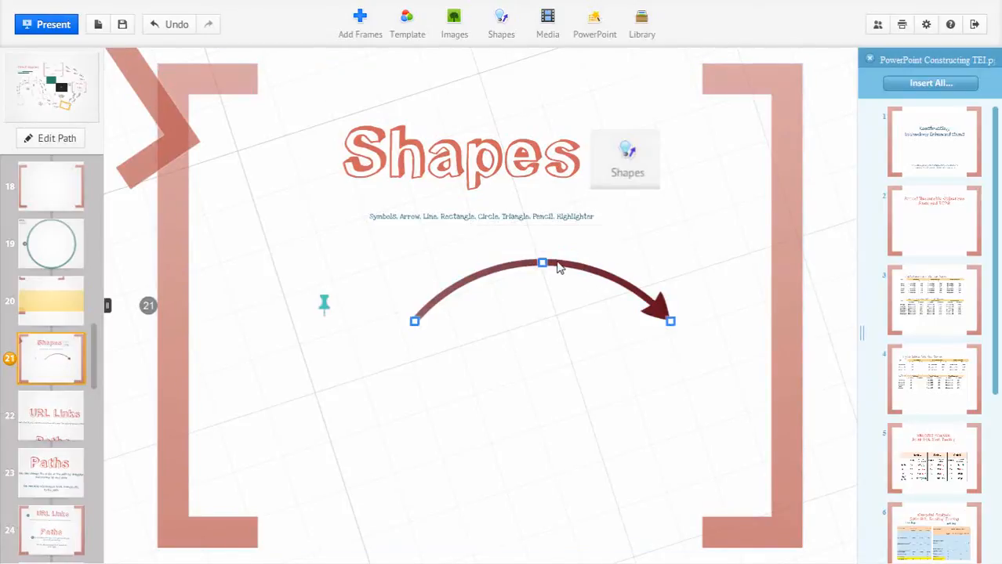
left_click(528, 341)
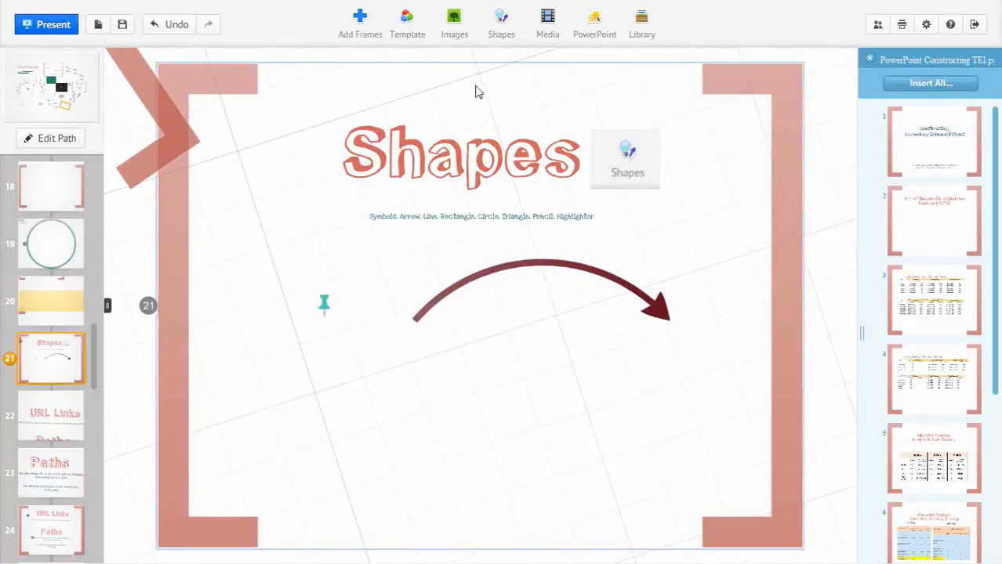
Step: Draw a horizontal line below the curved arrow and bend its middle upward into an arc
left_click(503, 22)
left_click(521, 130)
left_click_drag(360, 377, 665, 377)
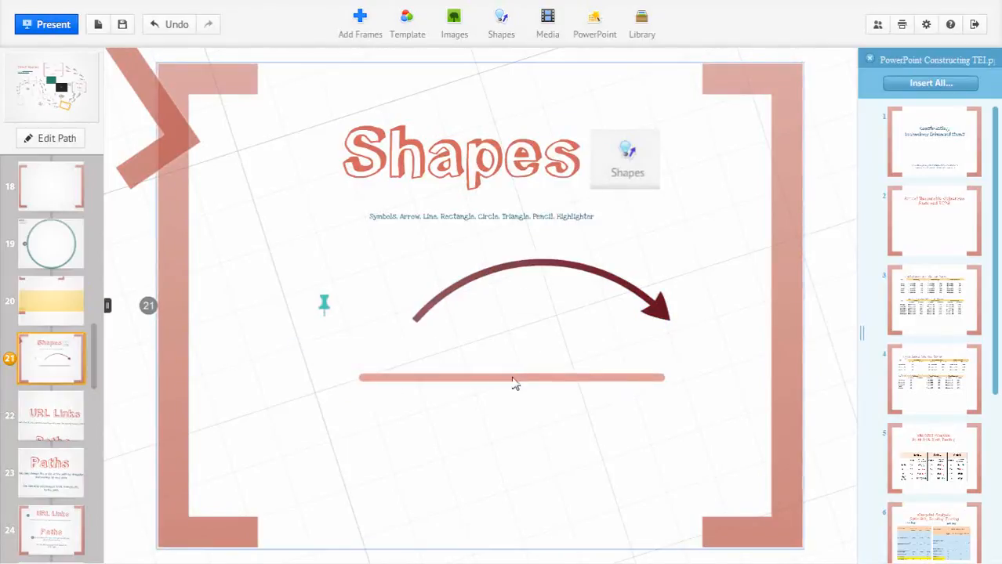
left_click_drag(514, 383, 509, 345)
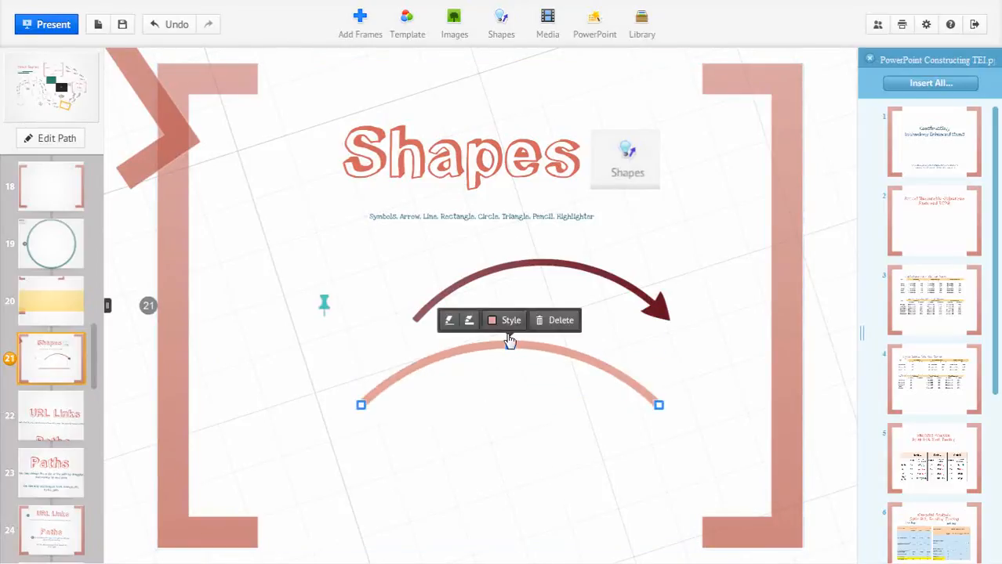
Step: Draw a wide rectangle in the slide's lower left area and give it the solid salmon style
left_click(504, 26)
left_click(207, 446)
left_click_drag(218, 426, 469, 486)
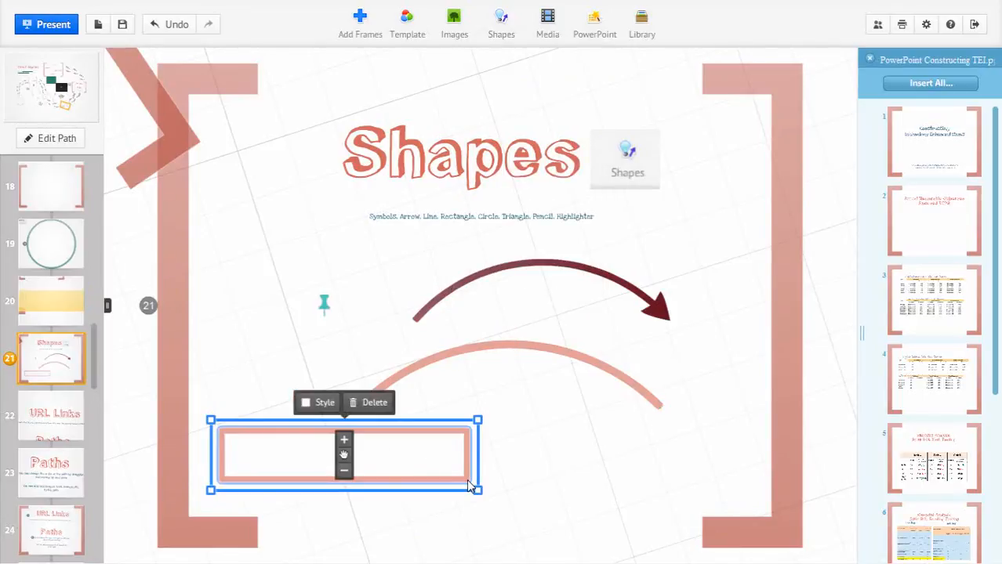
left_click(319, 403)
left_click(382, 403)
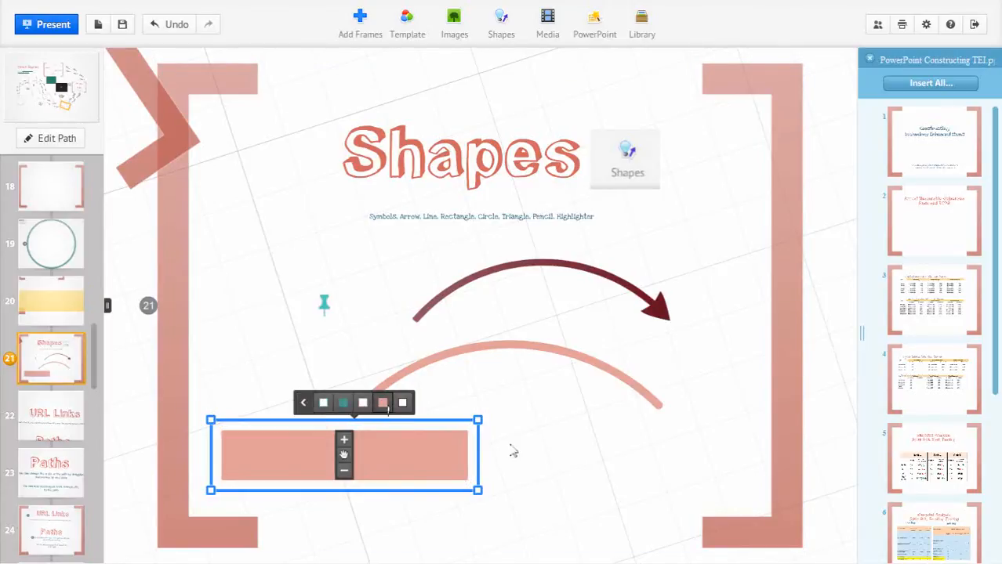
Step: Draw a circle to the right of the filled rectangle and a small triangle above and left of the pushpin
left_click(501, 27)
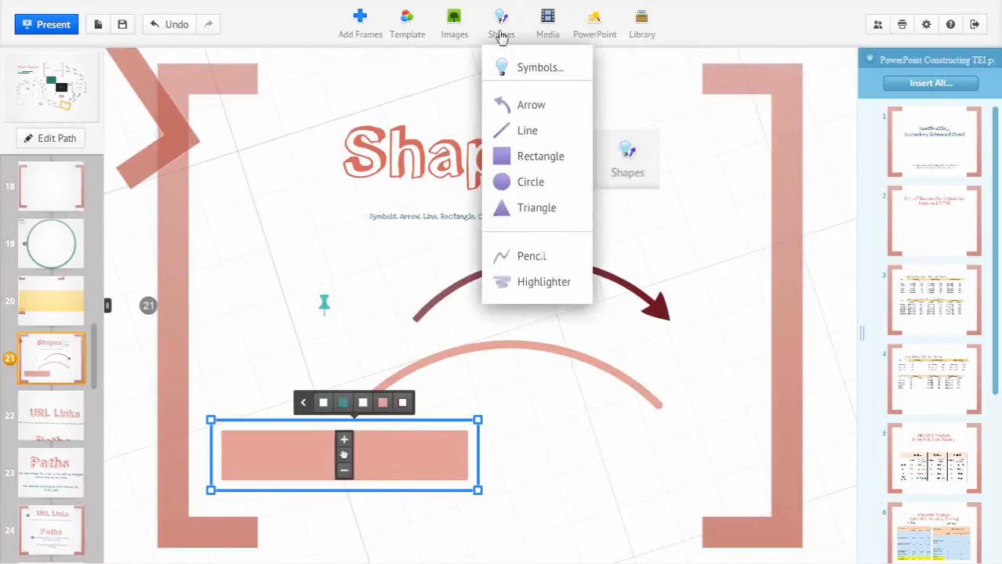
left_click(508, 188)
left_click_drag(563, 433, 696, 490)
left_click(506, 23)
left_click(517, 207)
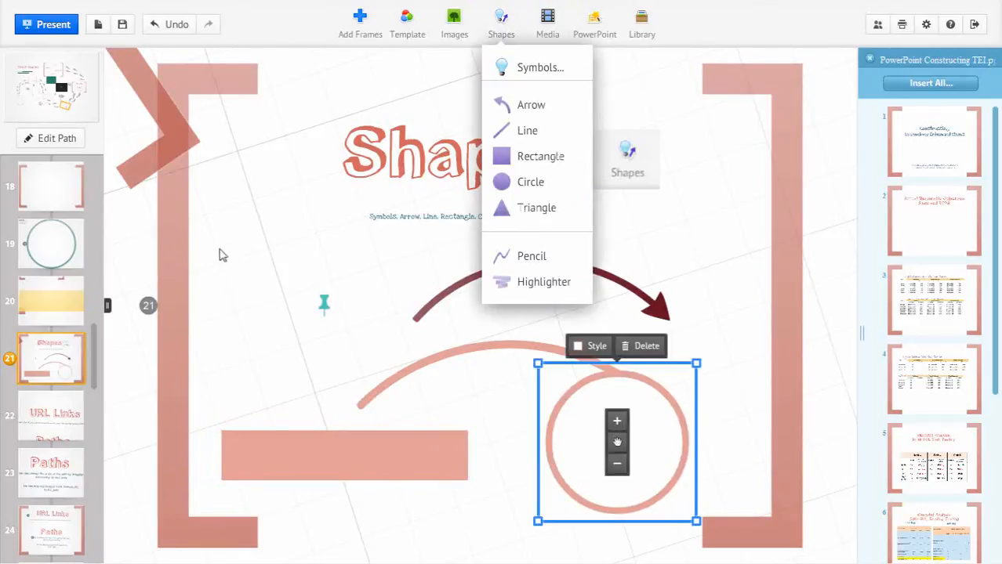
left_click_drag(216, 240, 286, 274)
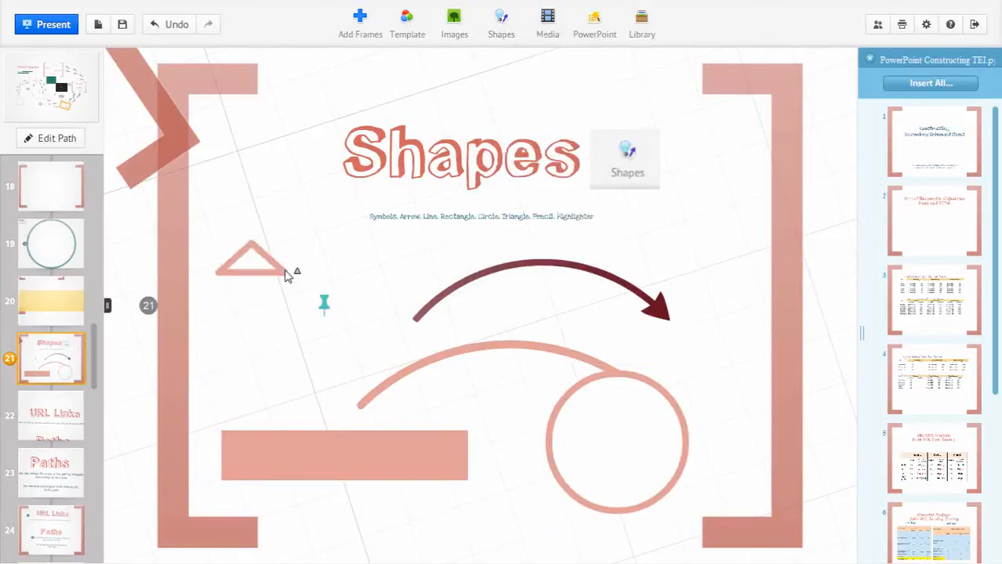
Step: Scribble with the Pencil above the arrowhead and mark the subtitle under the Shapes title with the Highlighter
left_click(502, 25)
left_click(527, 257)
mouse_move(679, 224)
left_mouse_down()
mouse_move(721, 262)
mouse_move(649, 235)
mouse_move(717, 235)
mouse_move(696, 225)
mouse_move(704, 306)
mouse_move(662, 264)
mouse_move(709, 281)
left_mouse_up()
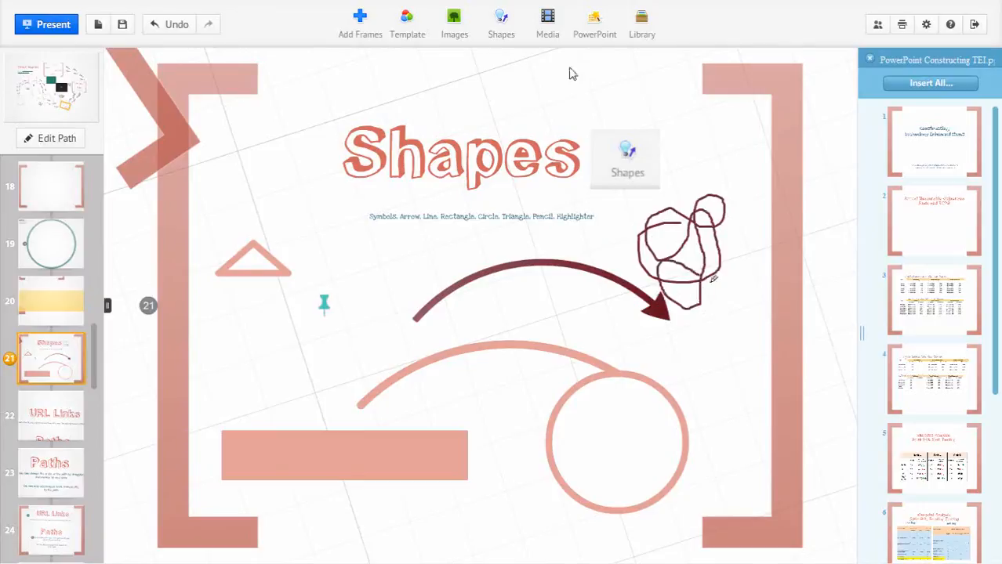
left_click(506, 26)
left_click(519, 292)
left_click_drag(359, 209, 605, 217)
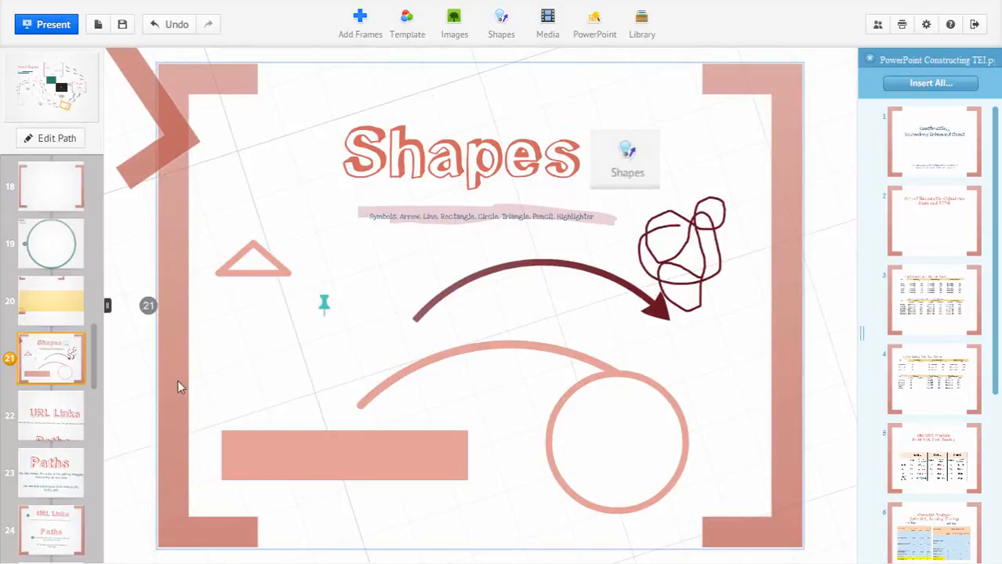
Step: Go to URL Links at path point 22, then copy the web address of the Water Cycle Song video from its YouTube tab
left_click(53, 430)
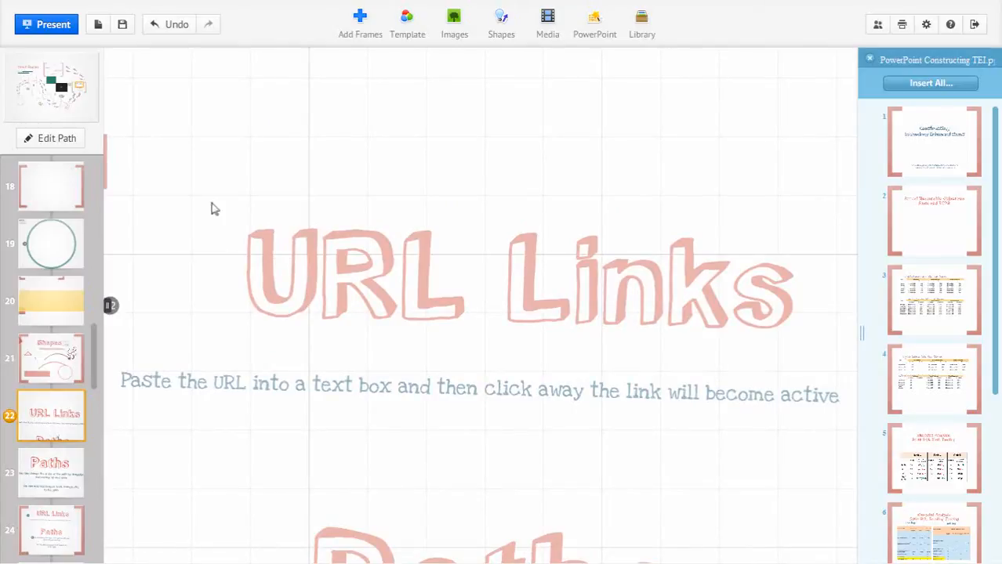
left_click(626, 22)
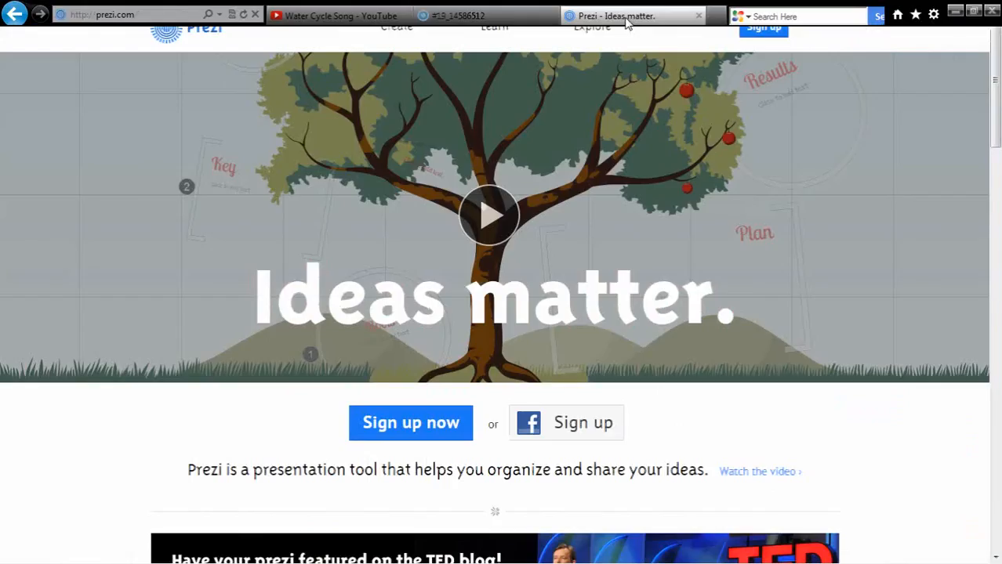
left_click(322, 22)
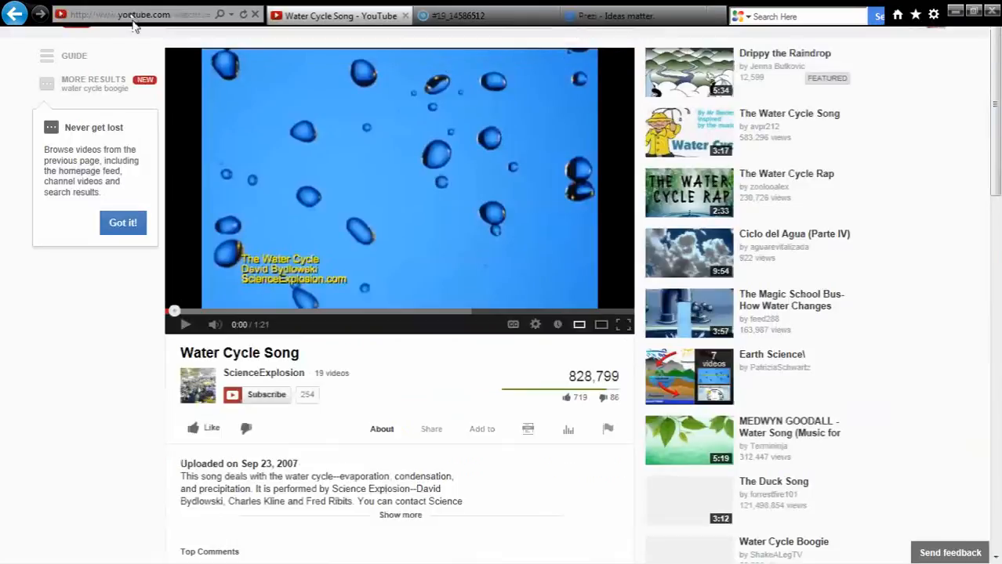
left_click(104, 14)
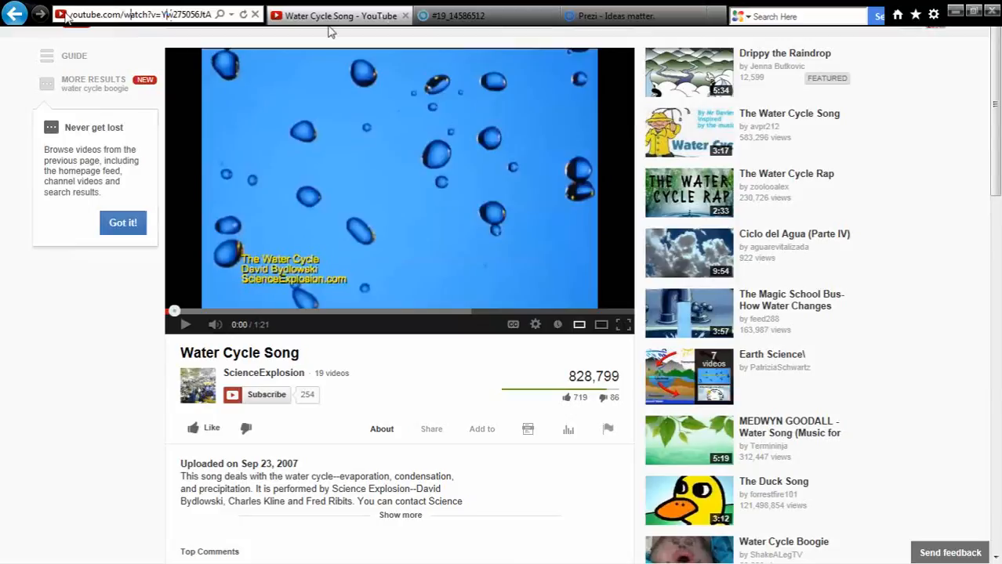
left_click(210, 13)
right_click(97, 14)
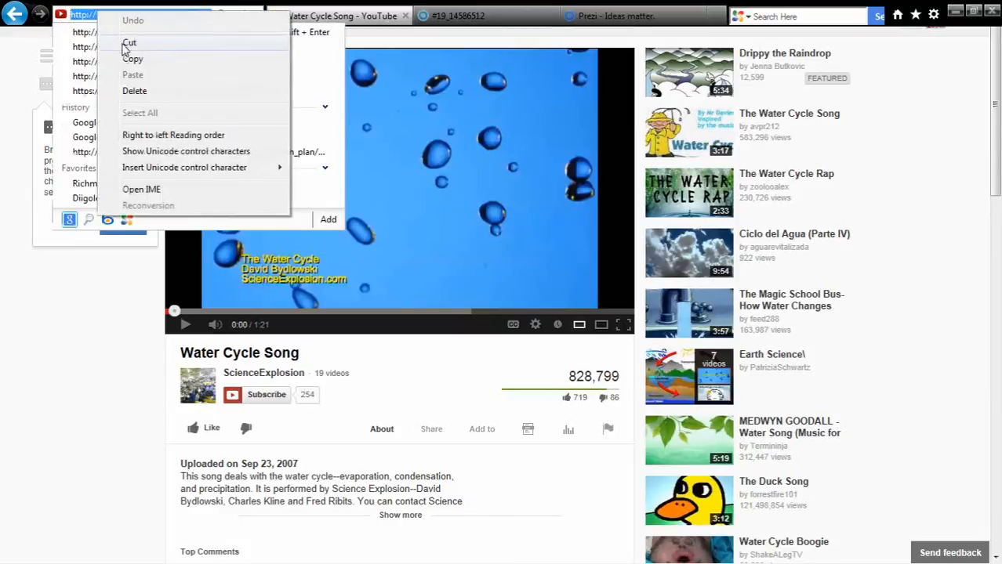
left_click(128, 61)
Step: Back in the Prezi editor tab, paste the video URL into a new text box below the URL Links subtitle and embed it as a video
left_click(486, 18)
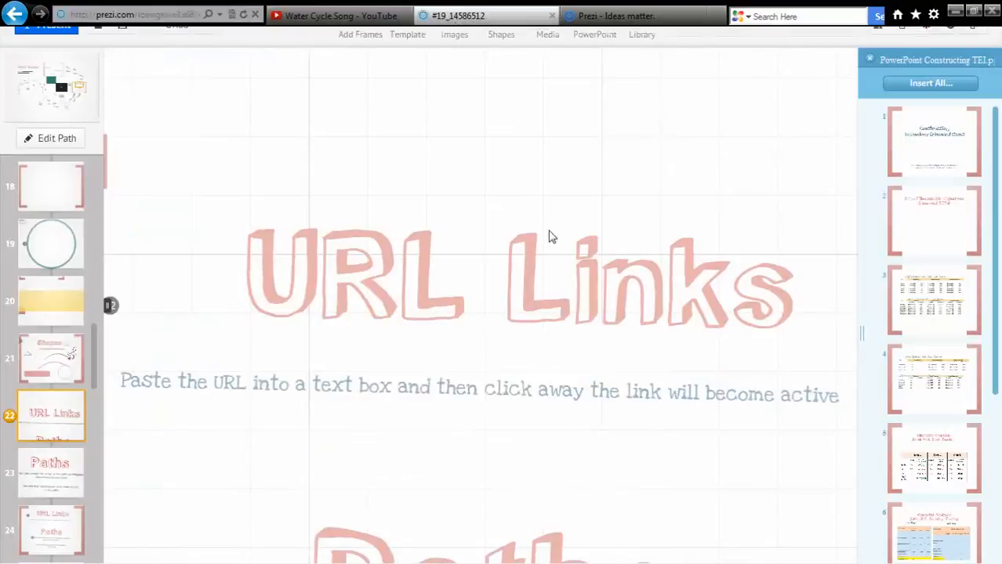
double_click(290, 432)
right_click(290, 434)
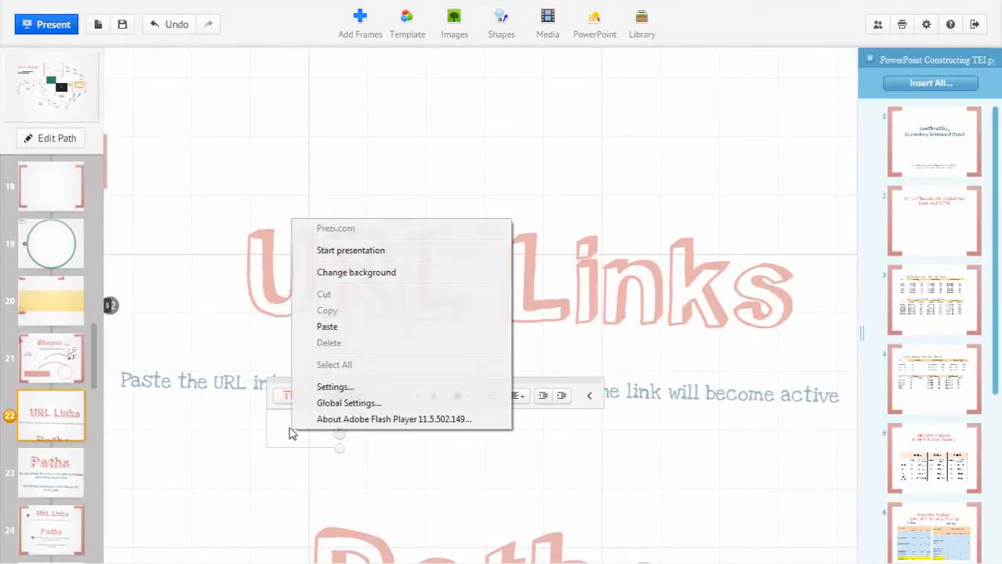
left_click(315, 324)
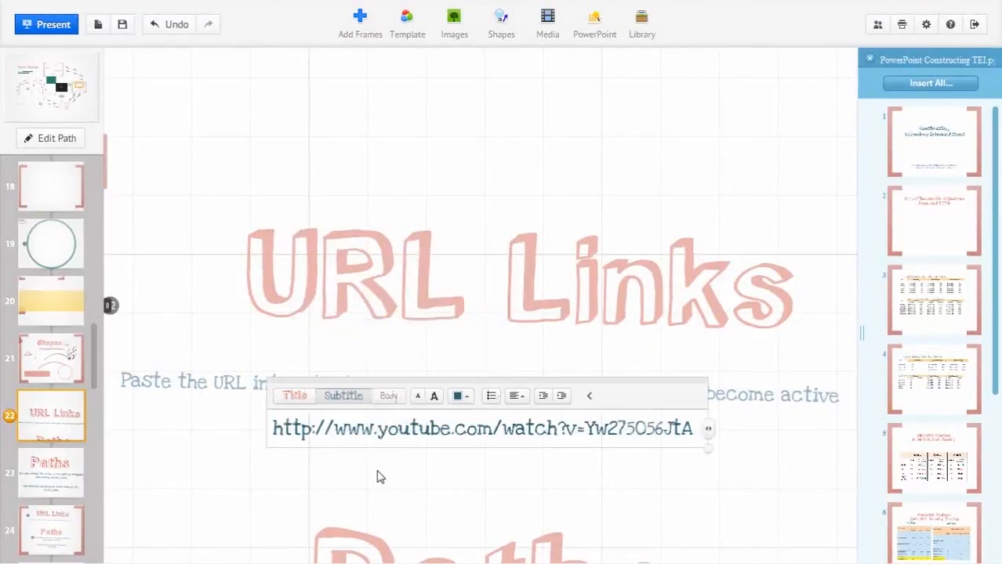
key("Return")
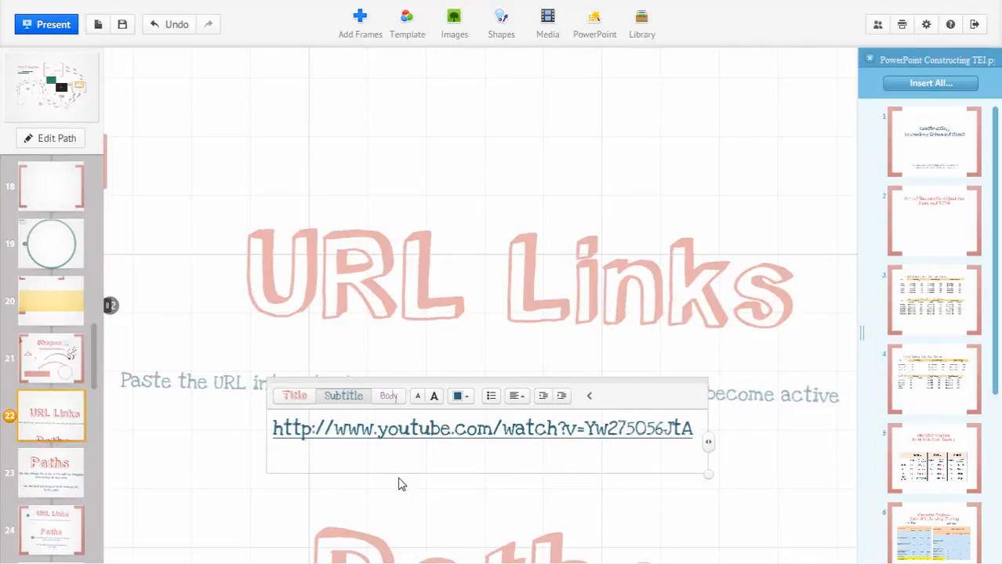
scroll(455, 481, "down", 3)
left_click_drag(638, 512, 658, 136)
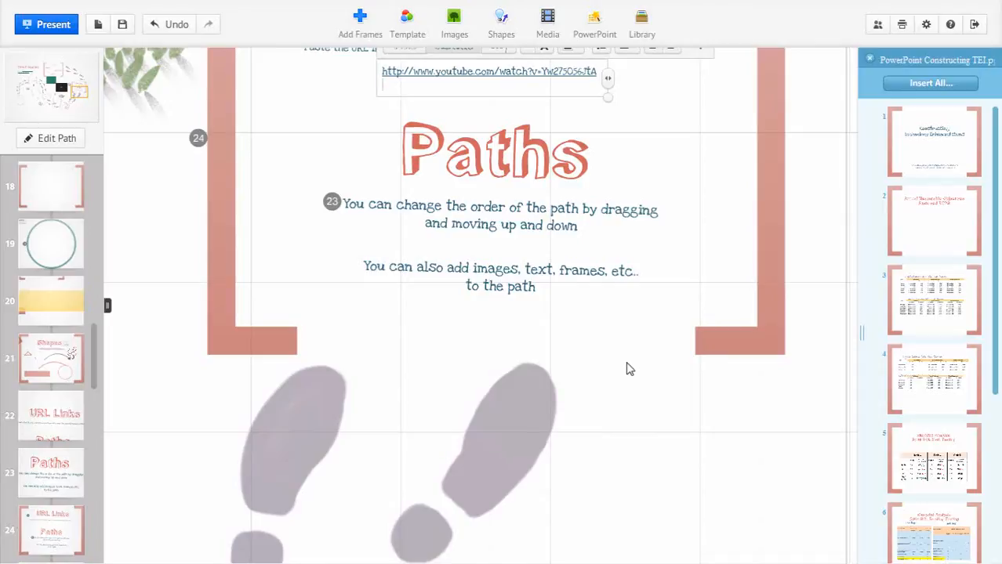
left_click(453, 165)
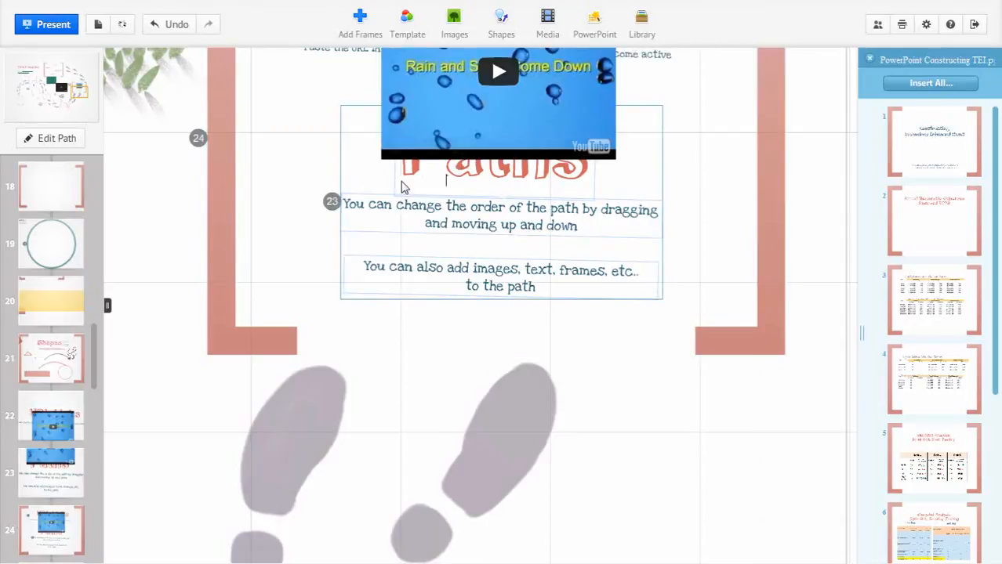
Step: Add the grouped Paths text to the path and move its new path point up to position 32
right_click(492, 191)
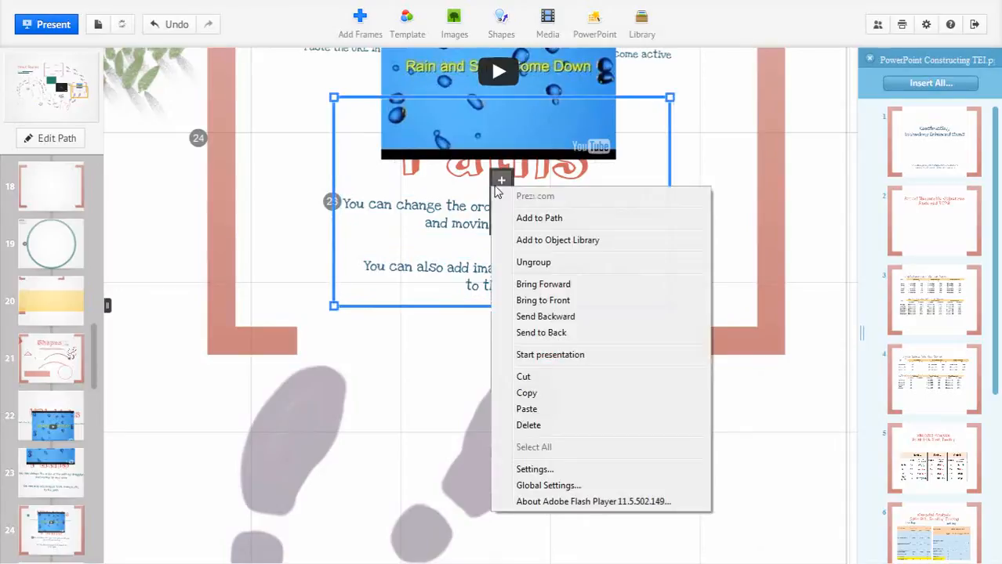
left_click(522, 223)
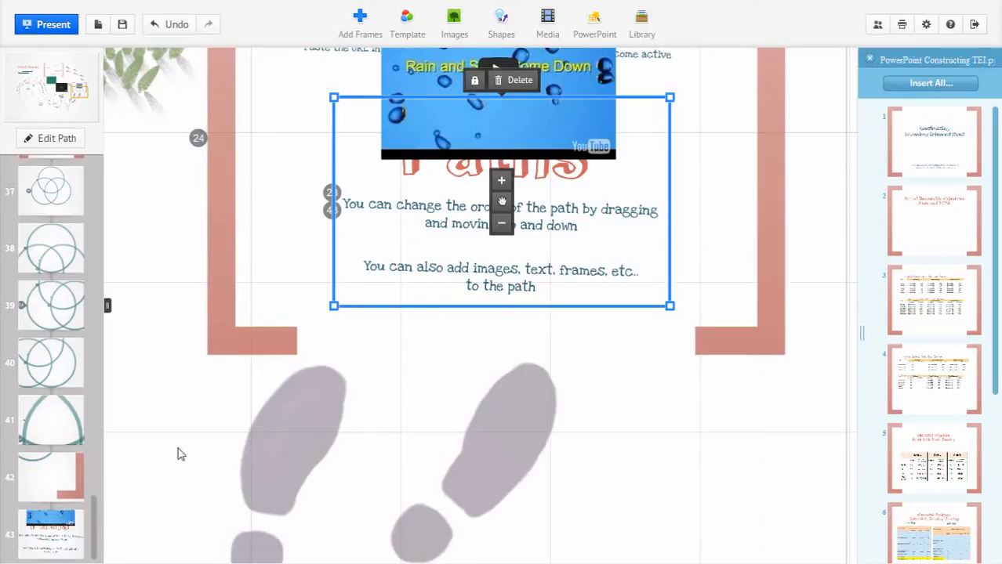
left_click(425, 343)
mouse_move(35, 546)
left_mouse_down()
mouse_move(11, 283)
mouse_move(17, 94)
mouse_move(6, 188)
mouse_move(6, 478)
mouse_move(4, 235)
left_mouse_up()
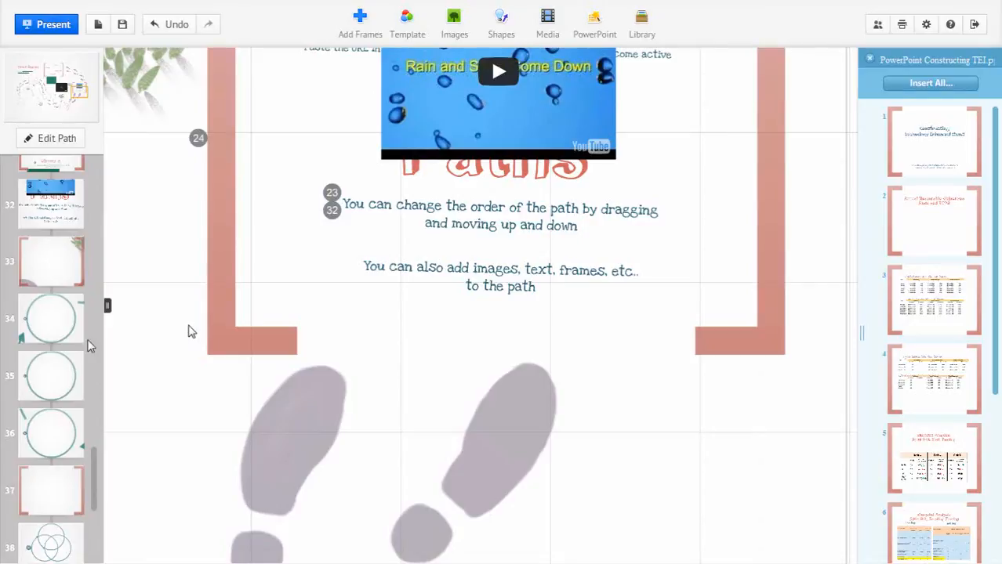
Step: Review the Zebra section in the path, viewing the description at point 10 and the zebra picture at point 11
scroll(91, 453, "up", 5)
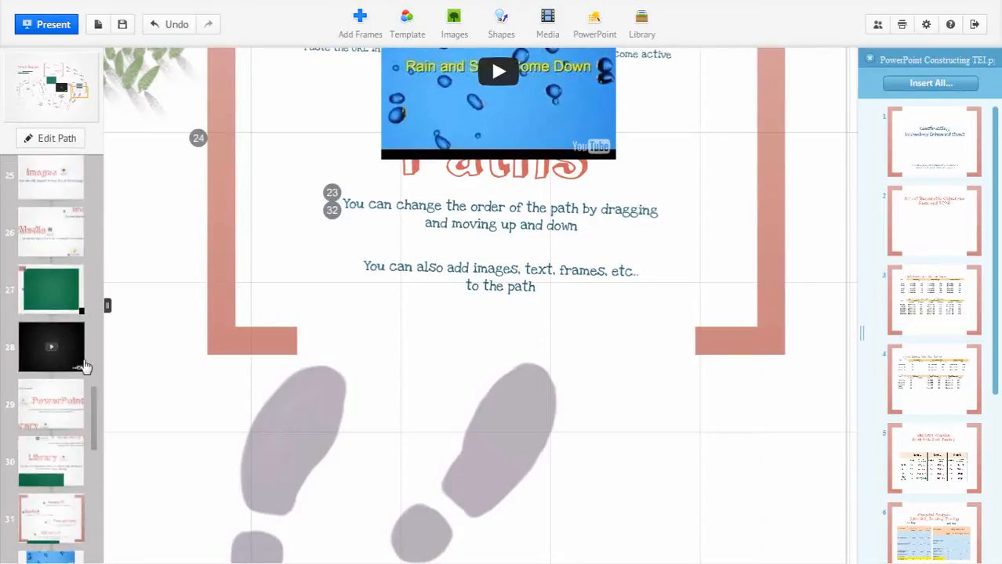
left_click_drag(91, 406, 94, 233)
left_click(47, 332)
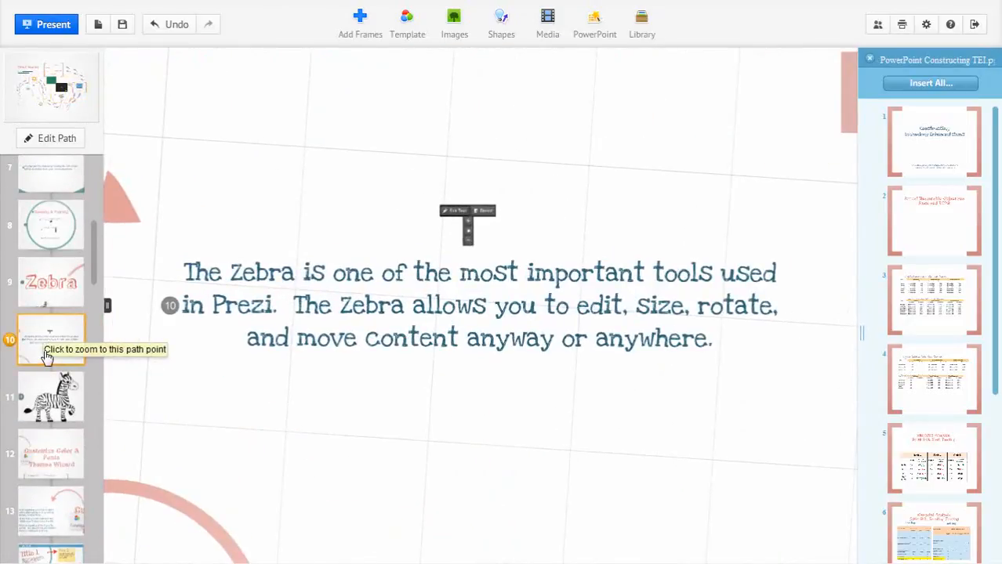
left_click_drag(492, 457, 685, 328)
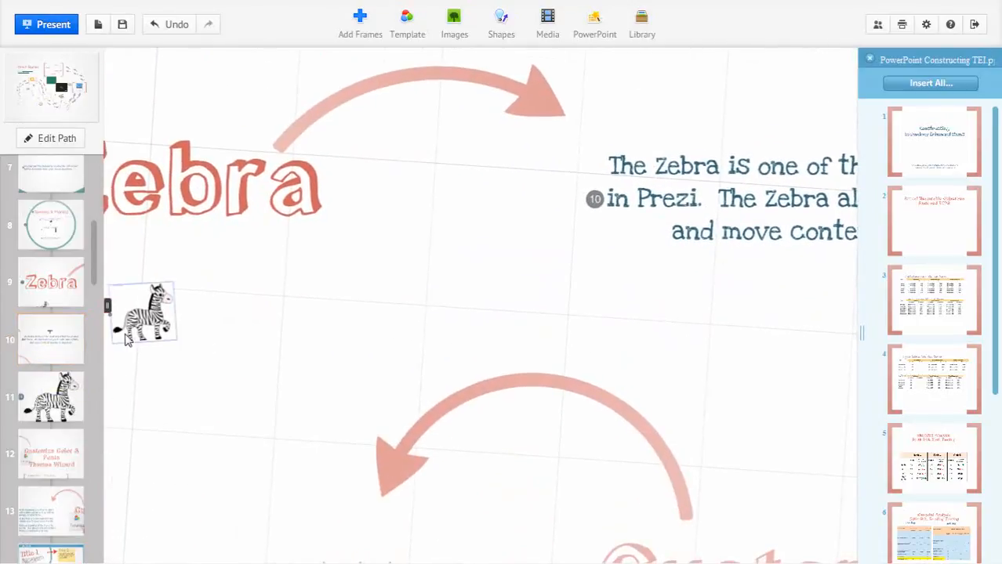
left_click(55, 349)
key("Right")
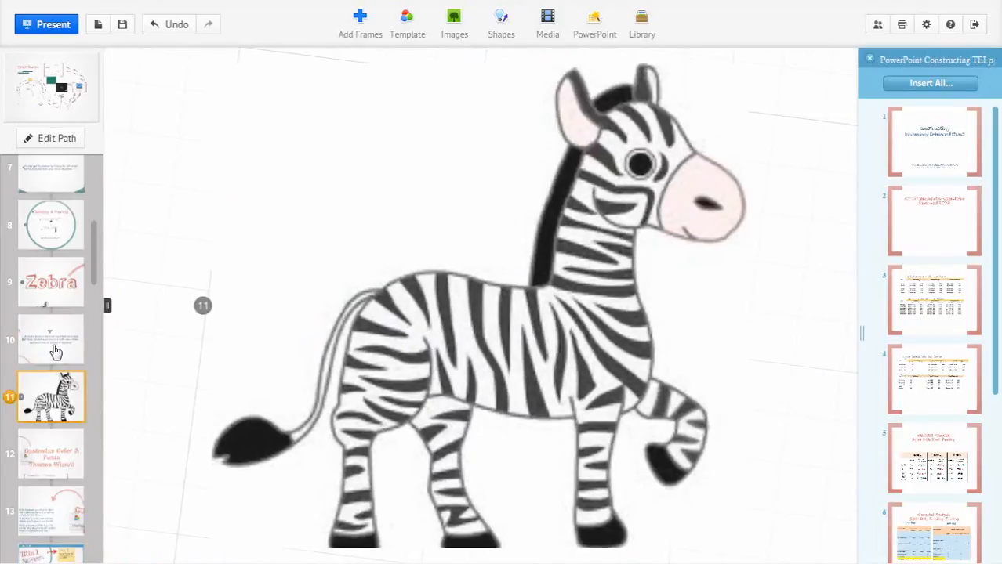
left_click_drag(94, 255, 104, 319)
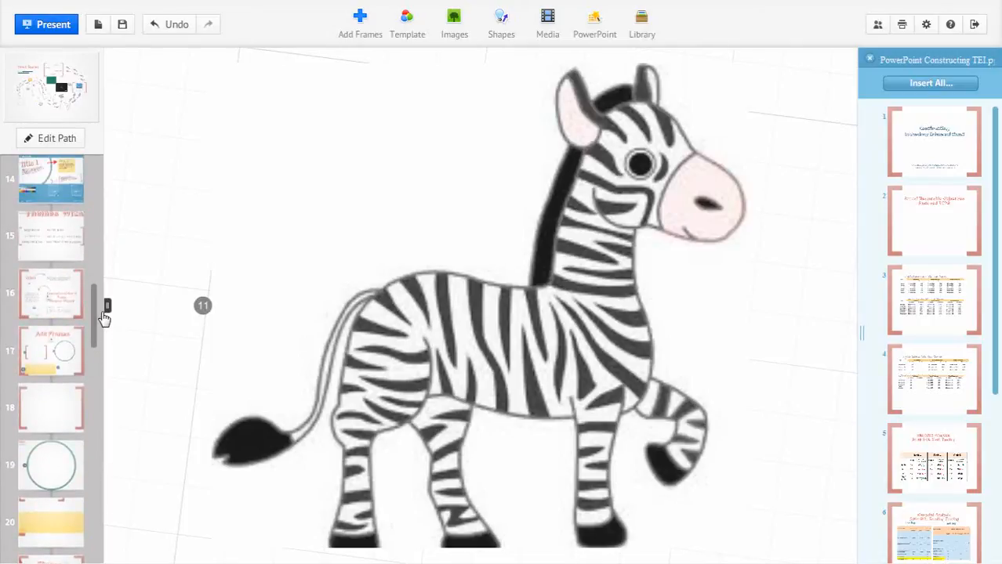
Step: Review the media overview at path point 31, then go to the Images section at path point 25
left_click_drag(104, 319, 99, 386)
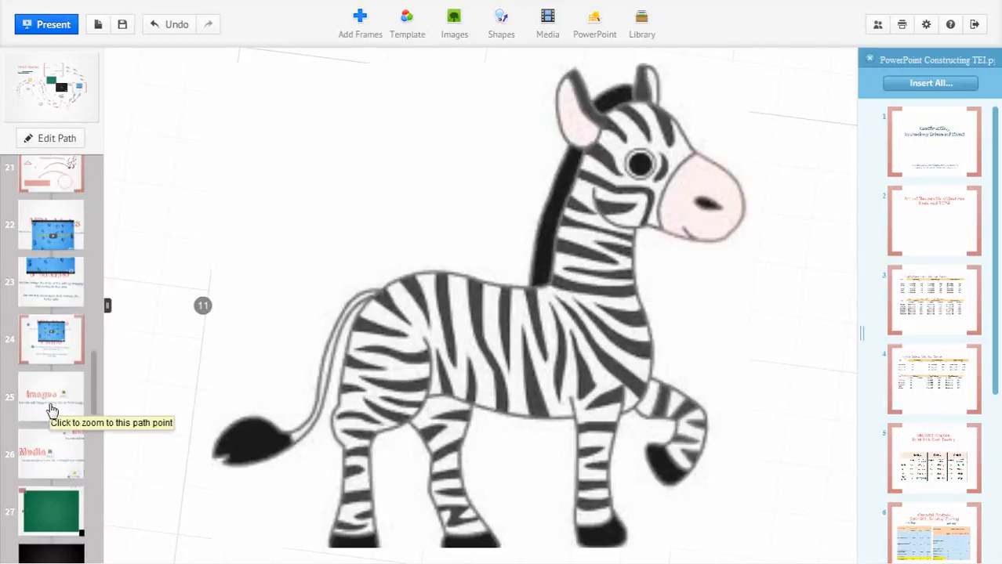
scroll(55, 517, "down", 4)
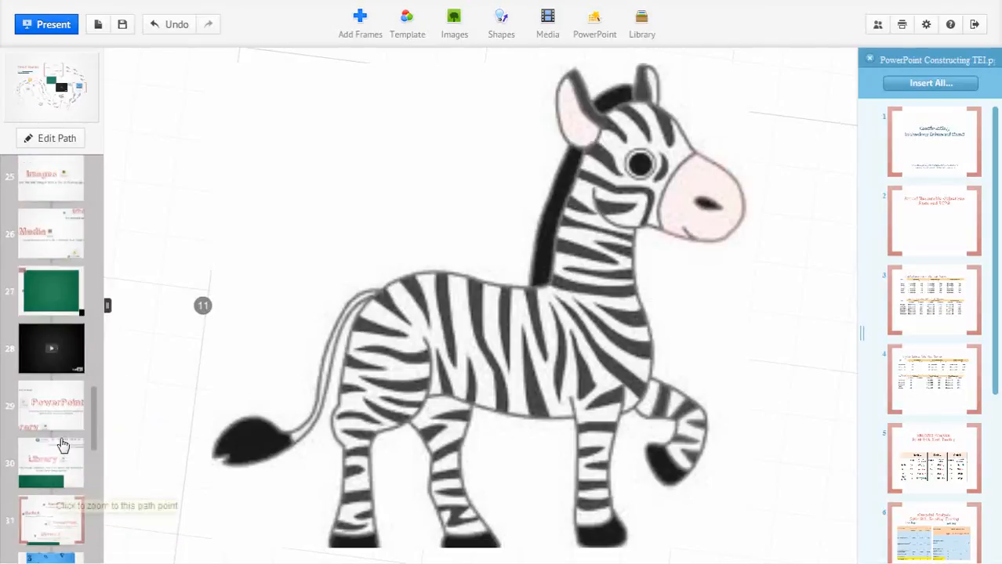
scroll(62, 470, "down", 1)
left_click(56, 464)
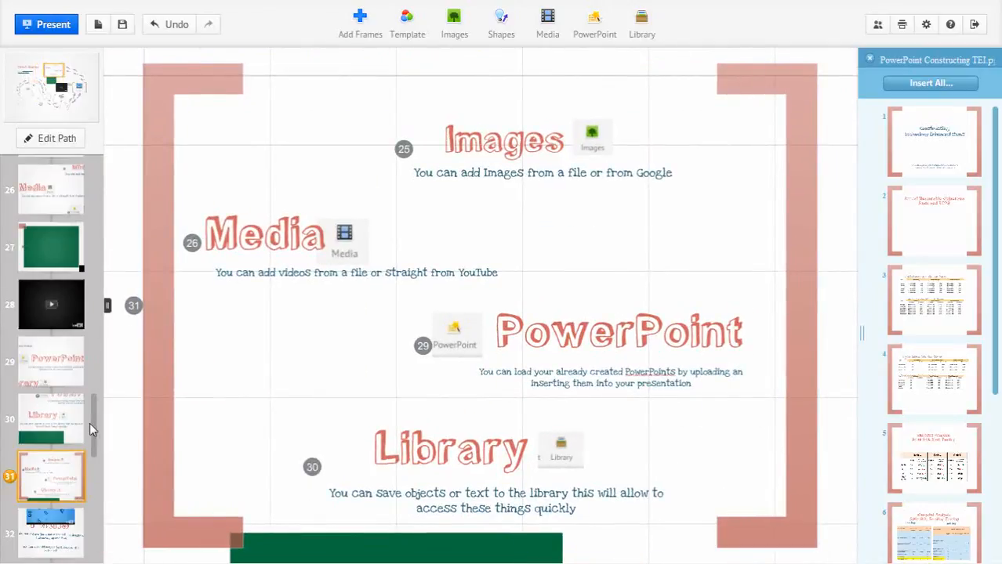
left_click_drag(92, 428, 103, 405)
left_click(51, 300)
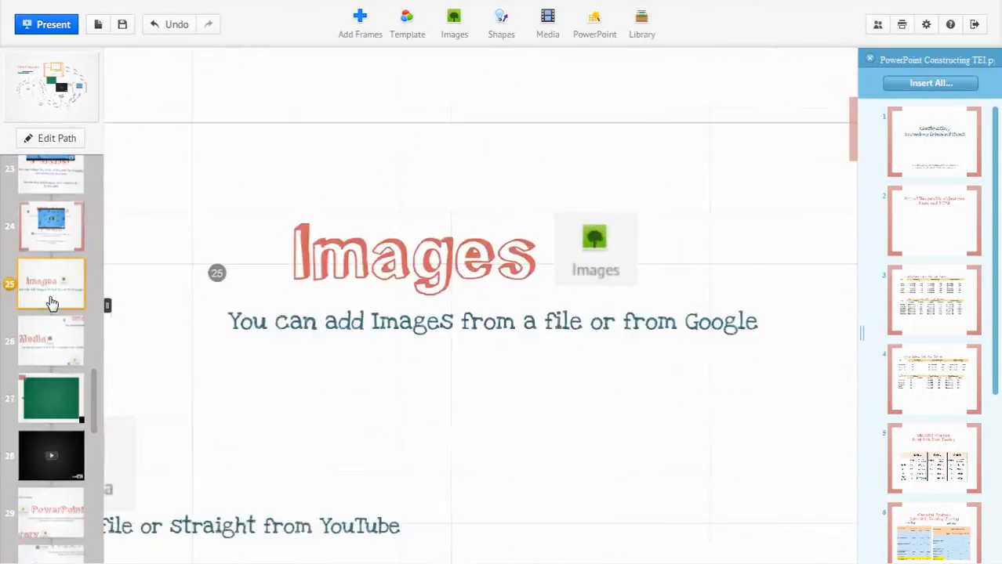
Step: Insert the "awards - Shortcut" image from the Desktop into the Images section
left_click(457, 28)
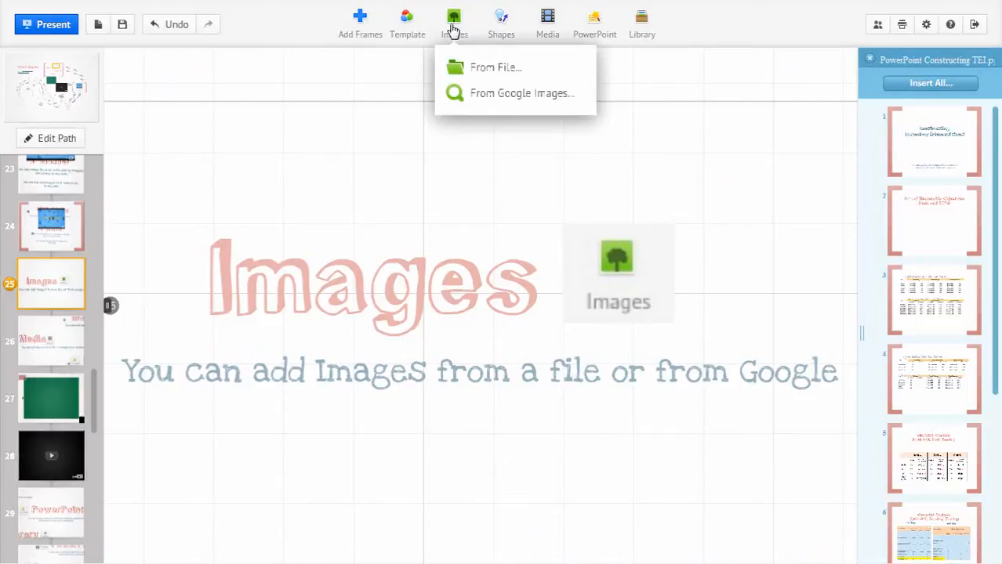
left_click(474, 73)
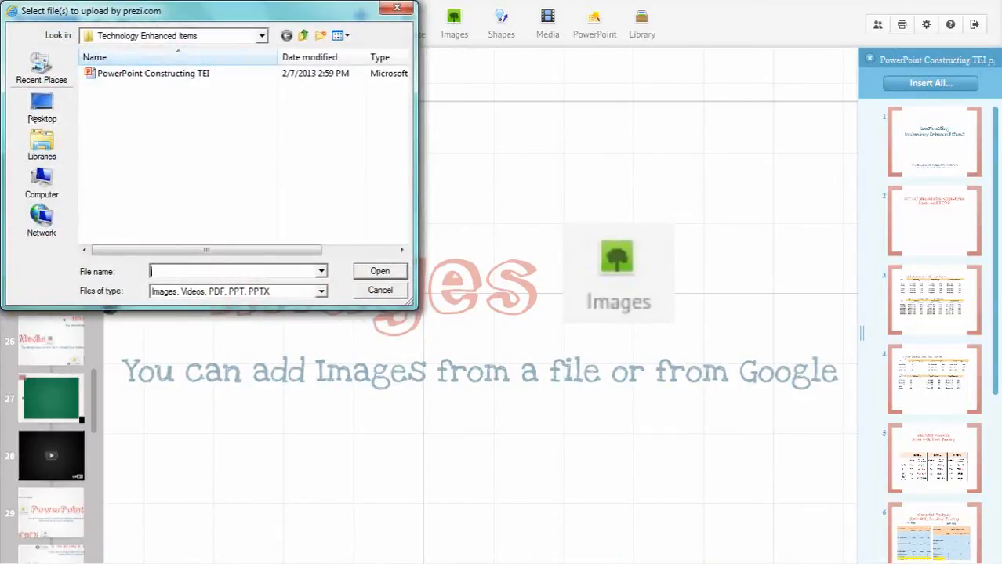
left_click(36, 117)
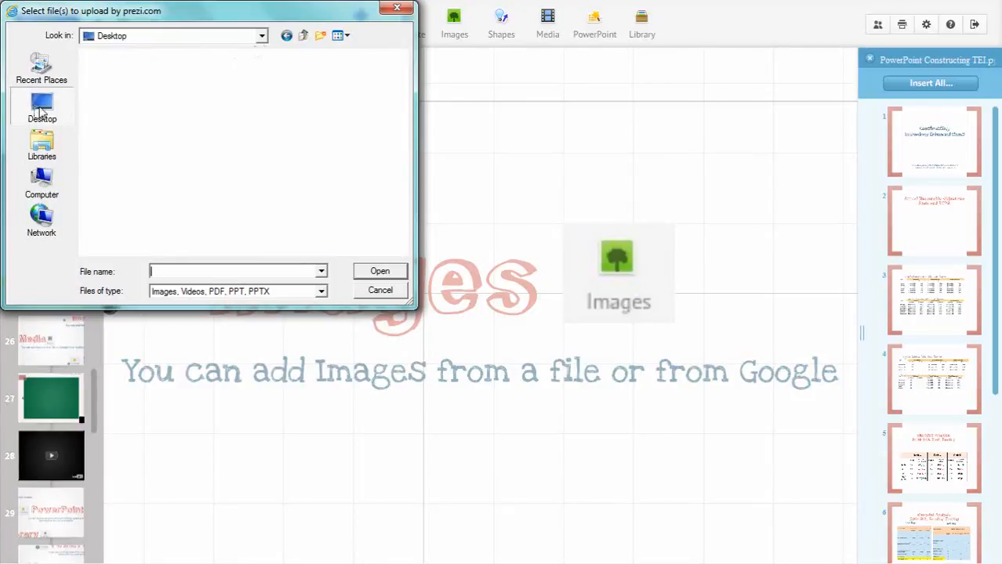
left_click(262, 36)
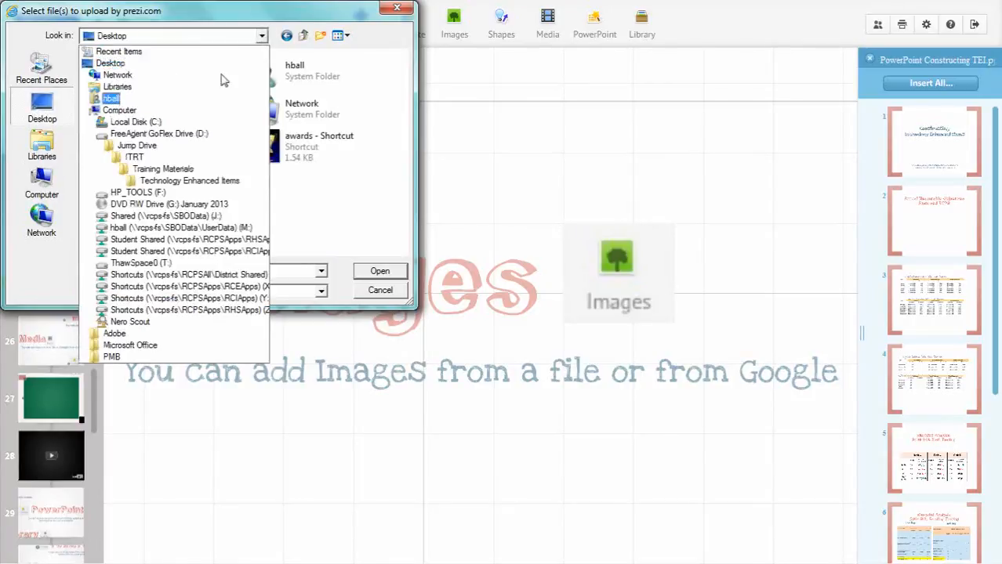
left_click(336, 218)
left_click(286, 196)
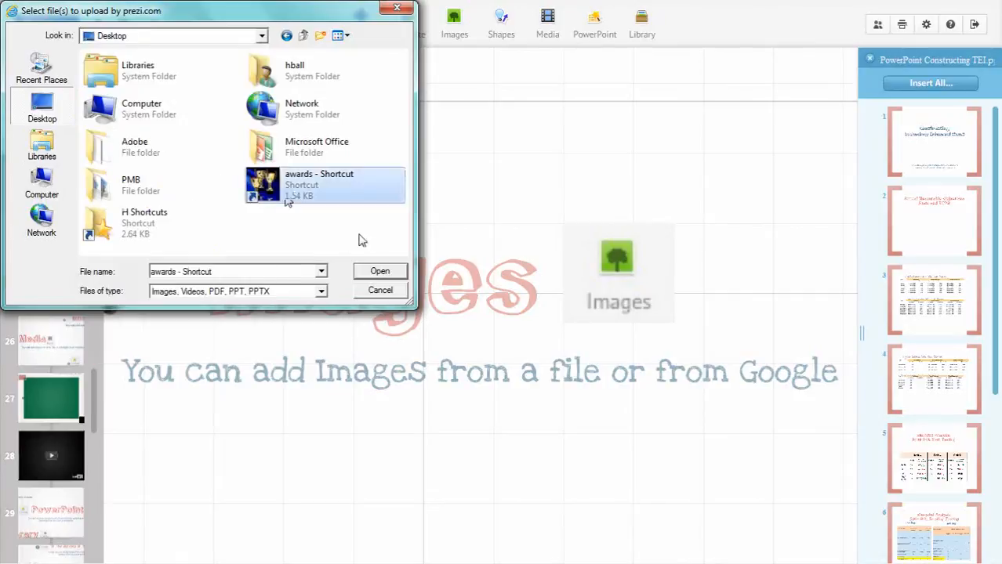
left_click(380, 272)
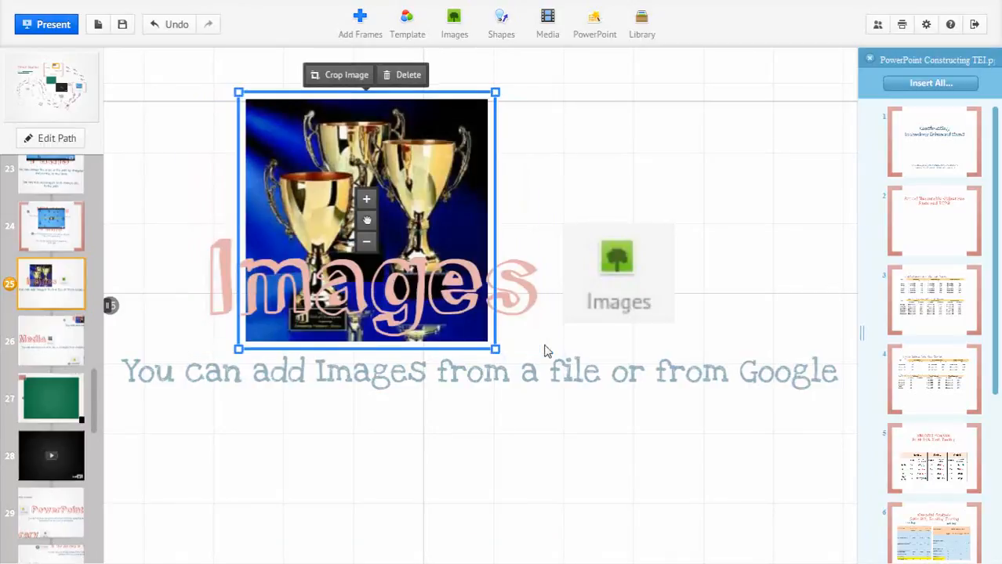
Step: Shrink the inserted awards picture and place it below the Images description, toward its left half
left_click_drag(495, 348, 431, 279)
left_click_drag(366, 224, 337, 497)
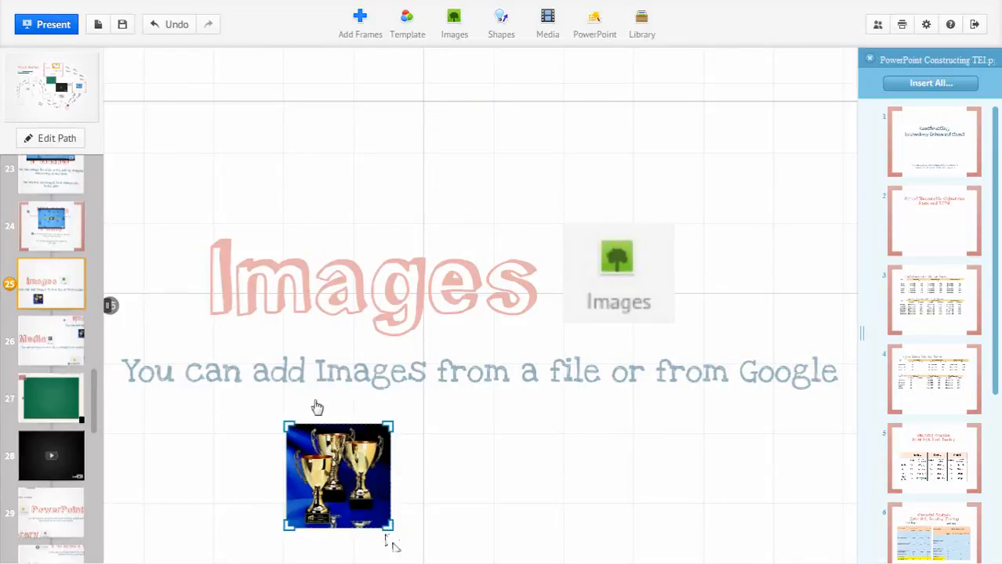
left_click(443, 504)
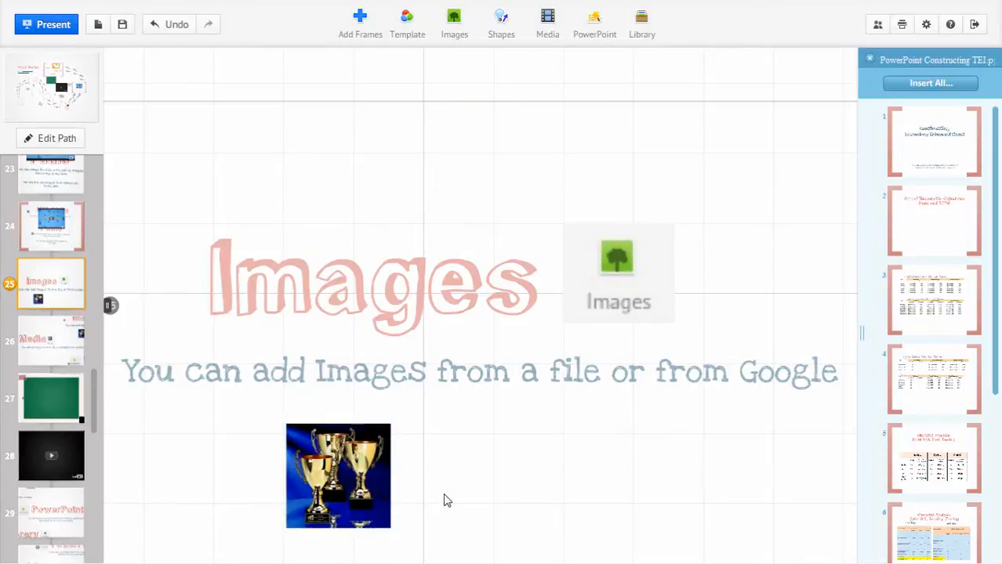
Step: Search Google Images for "award" from within the presentation
left_click(471, 43)
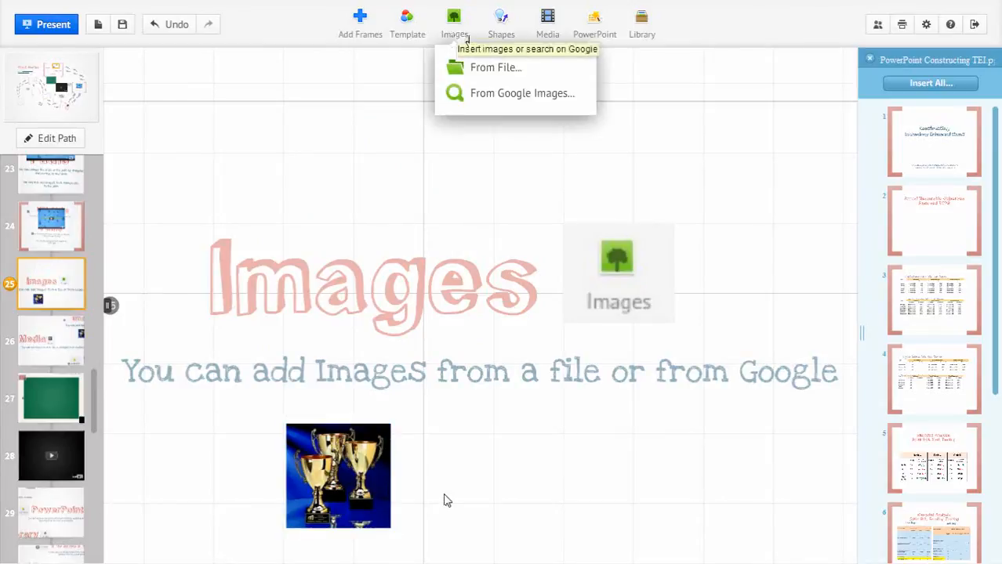
left_click(478, 103)
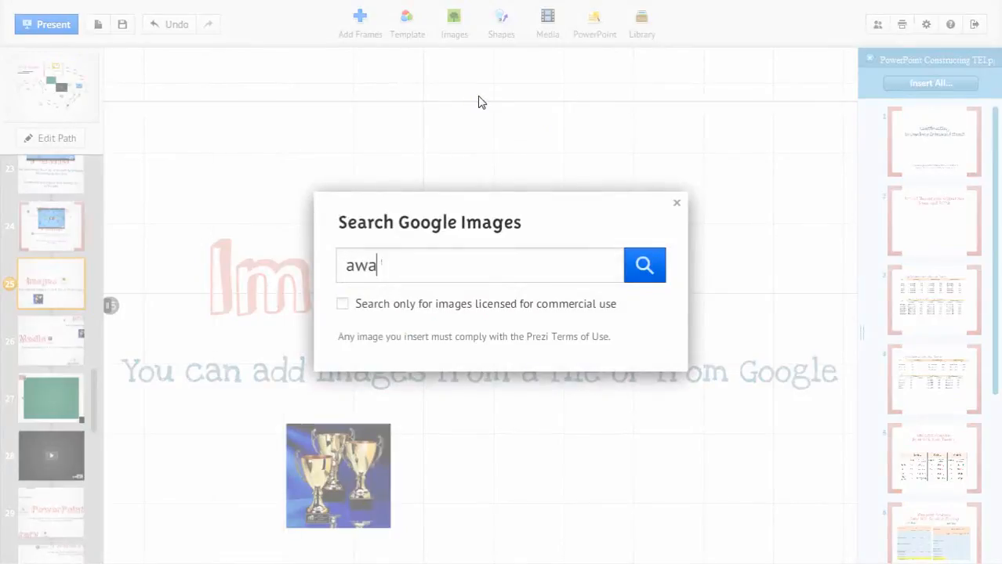
type("award")
key("Return")
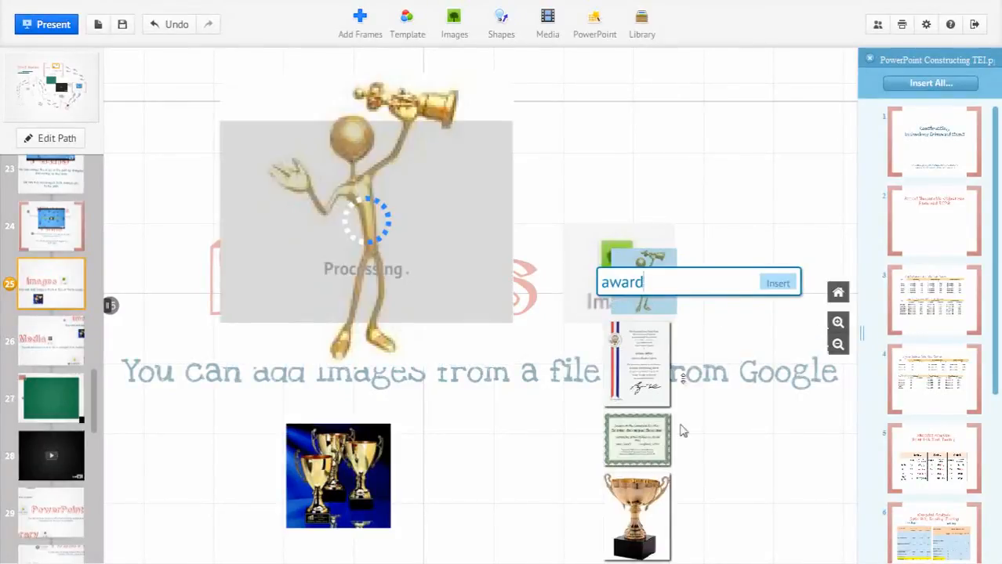
Step: Choose the gold star trophy on a black base from the image results and insert it
scroll(642, 455, "down", 5)
scroll(646, 439, "down", 5)
scroll(647, 431, "down", 10)
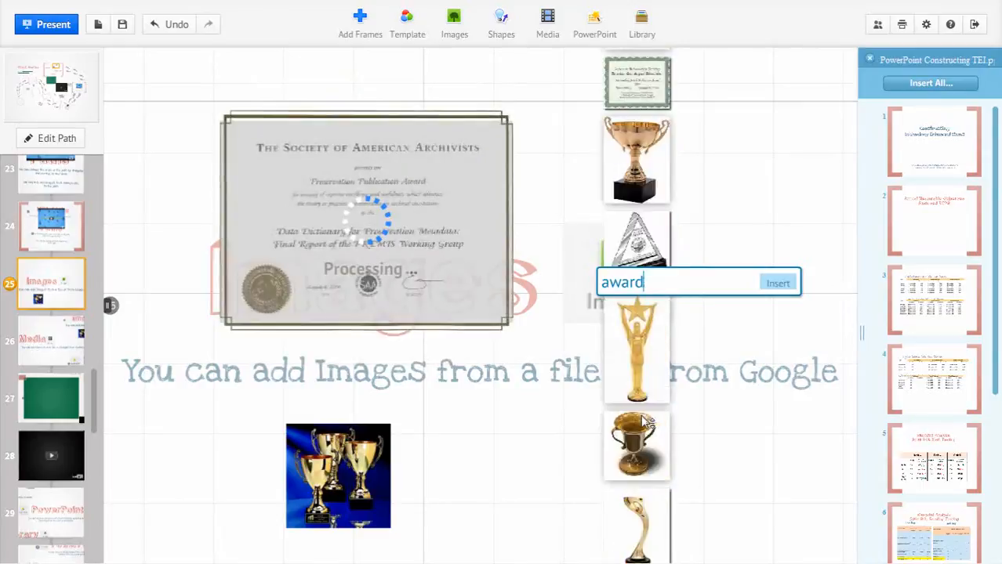
scroll(647, 455, "down", 10)
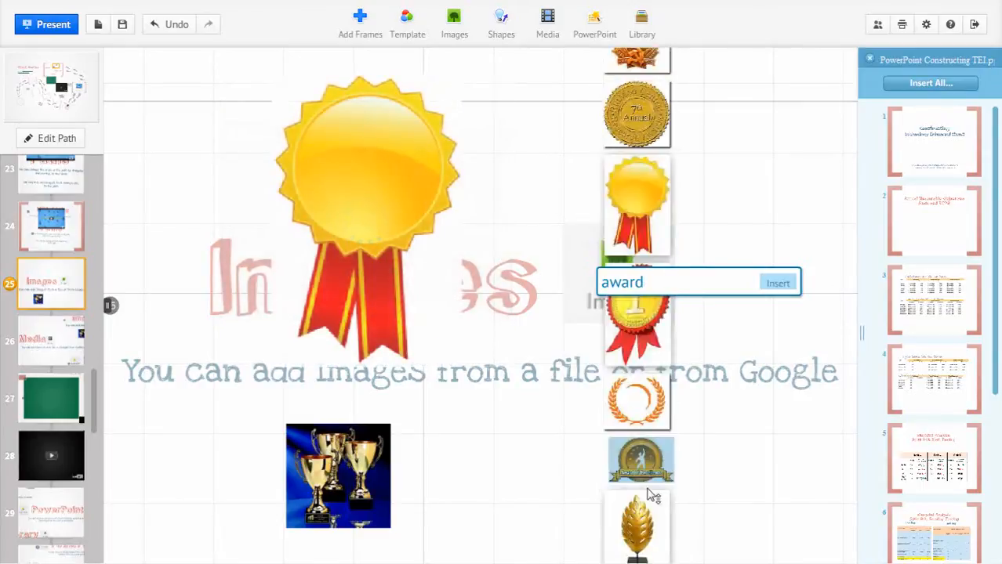
scroll(647, 470, "down", 10)
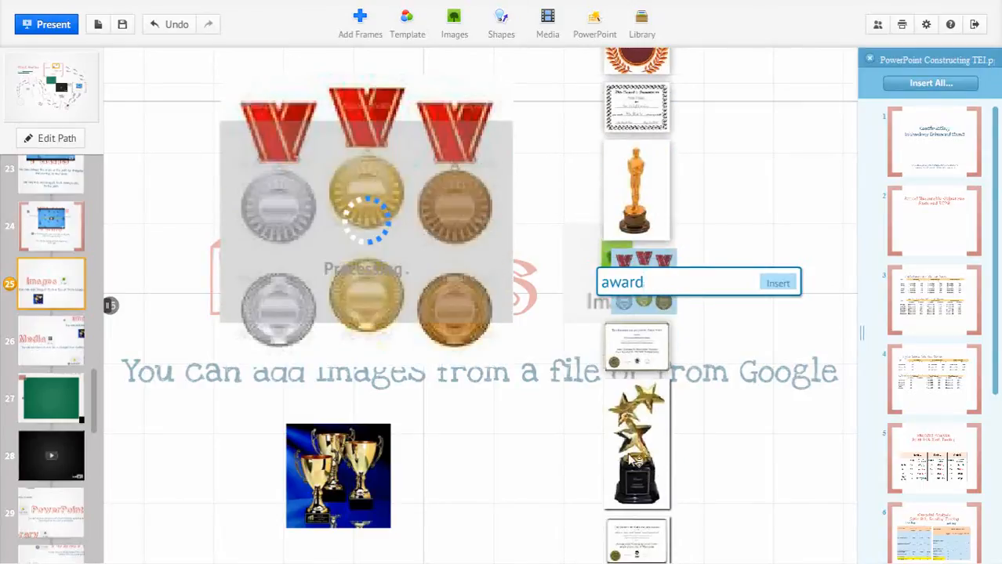
left_click(630, 461)
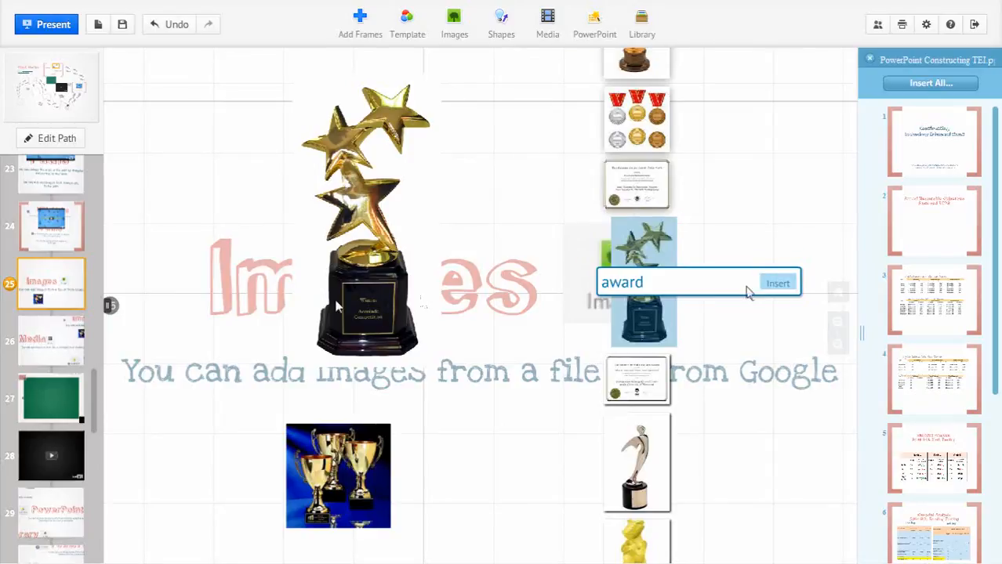
left_click(778, 285)
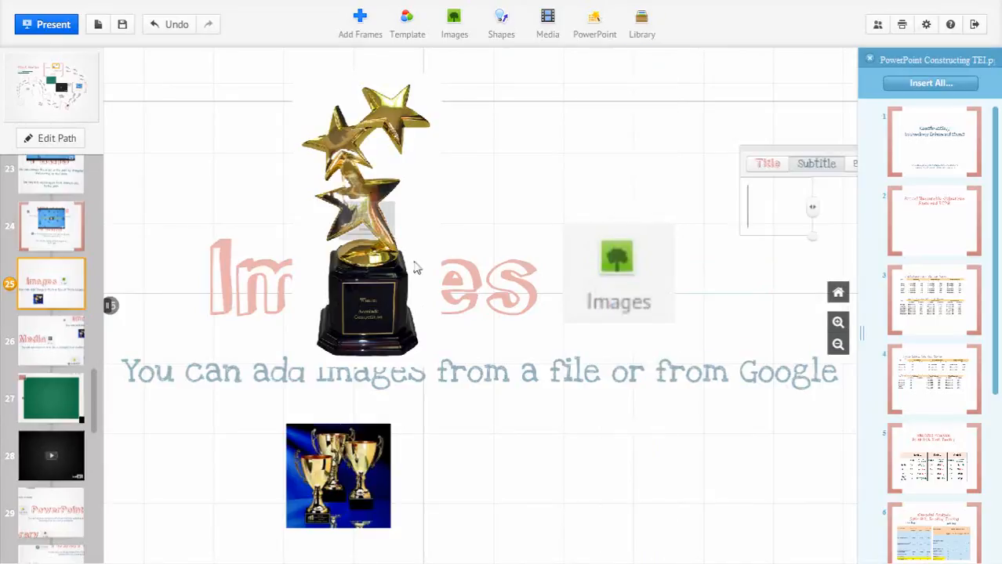
Step: Move the star trophy down to the right of the awards picture and shrink it to a tiny size
left_click_drag(516, 384, 571, 456)
scroll(572, 456, "down", 3)
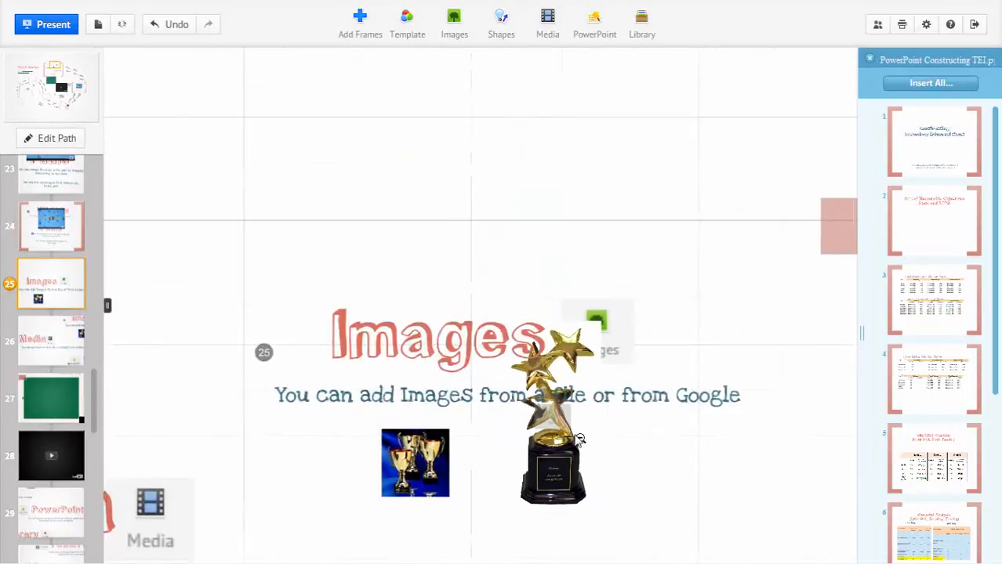
left_click(571, 456)
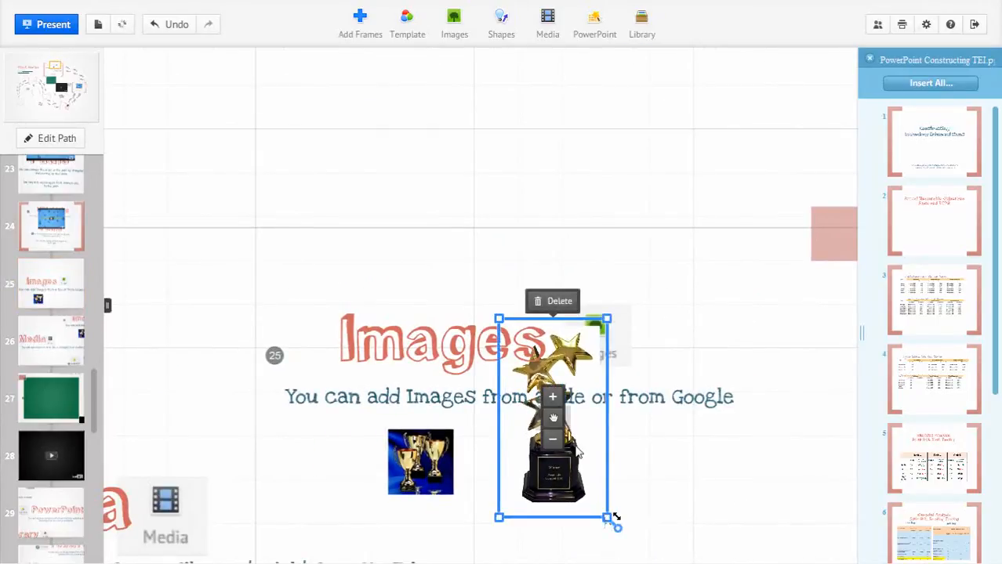
left_click_drag(616, 517, 626, 477)
left_click(778, 515)
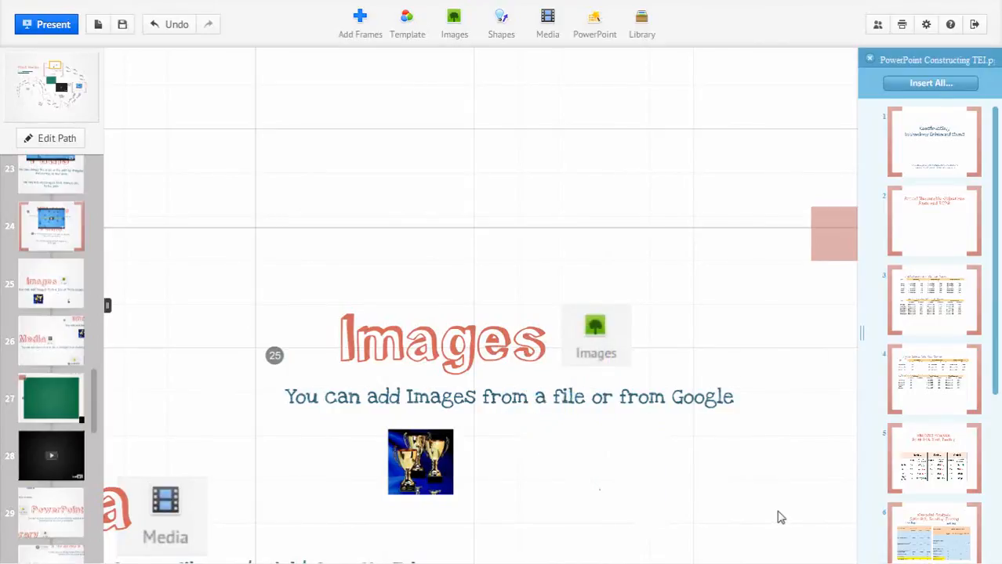
Step: Start adding media from a file in the Media section and open the FreeAgent GoFlex Drive (D:)
scroll(573, 473, "down", 3)
left_click_drag(402, 473, 461, 177)
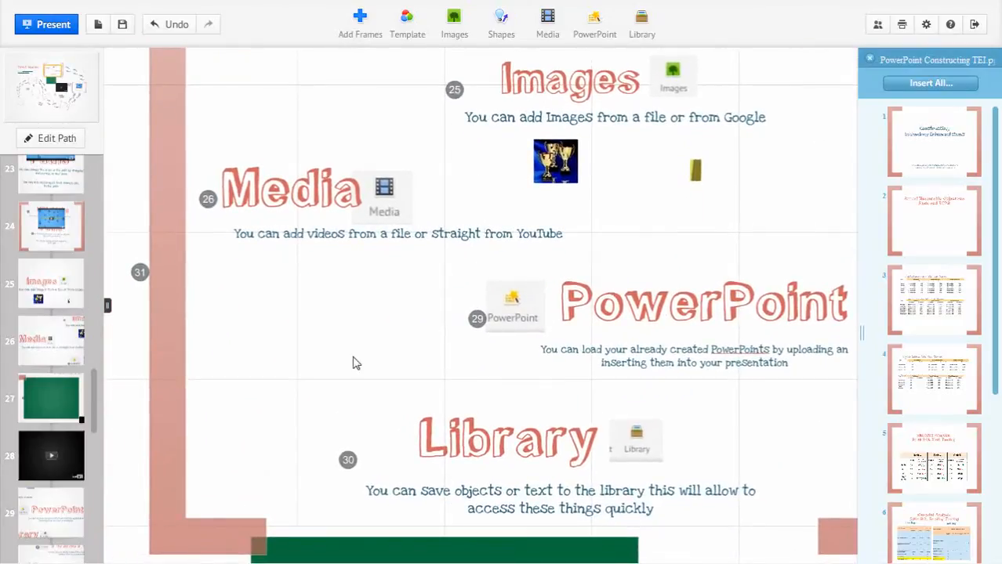
left_click(544, 33)
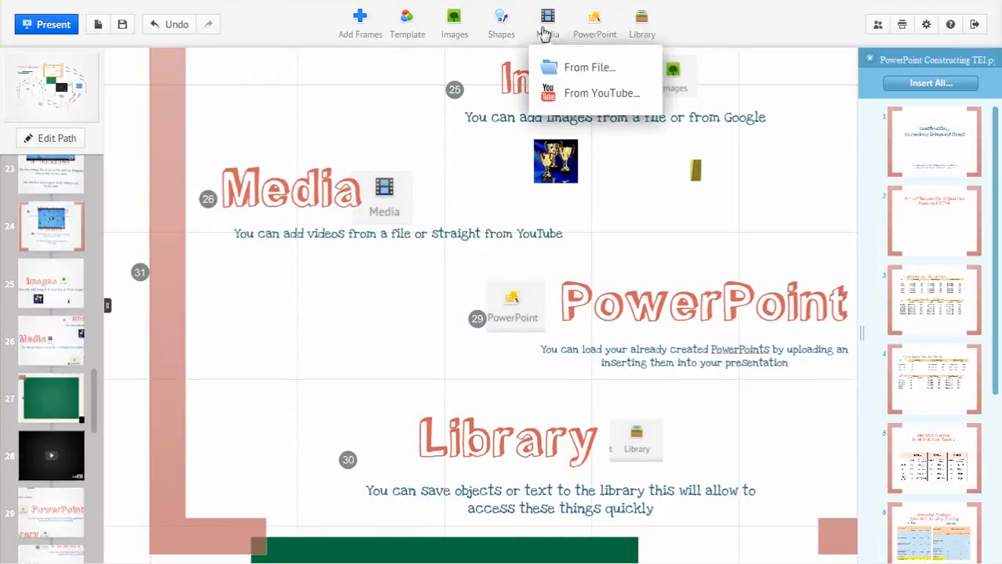
left_click(568, 68)
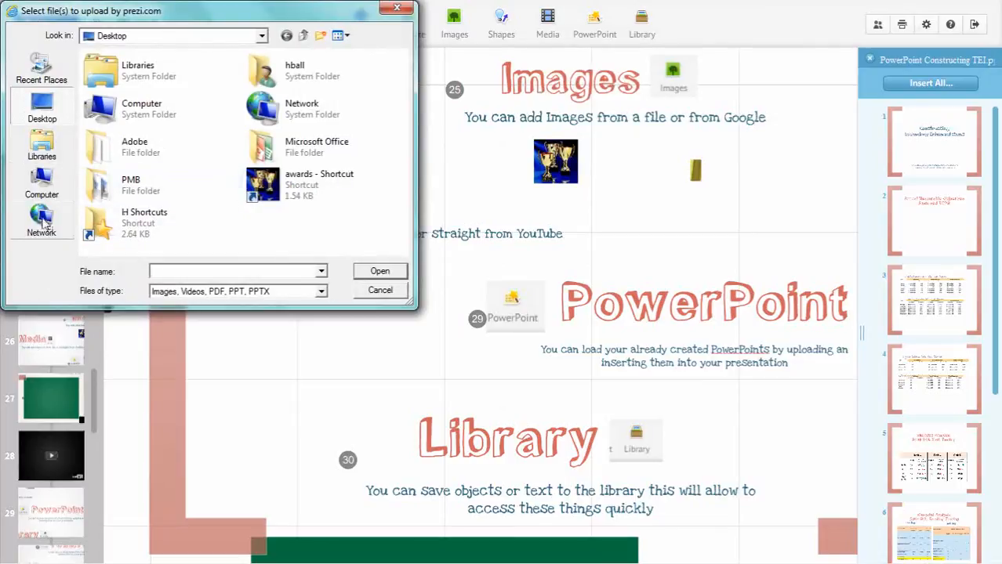
left_click(43, 145)
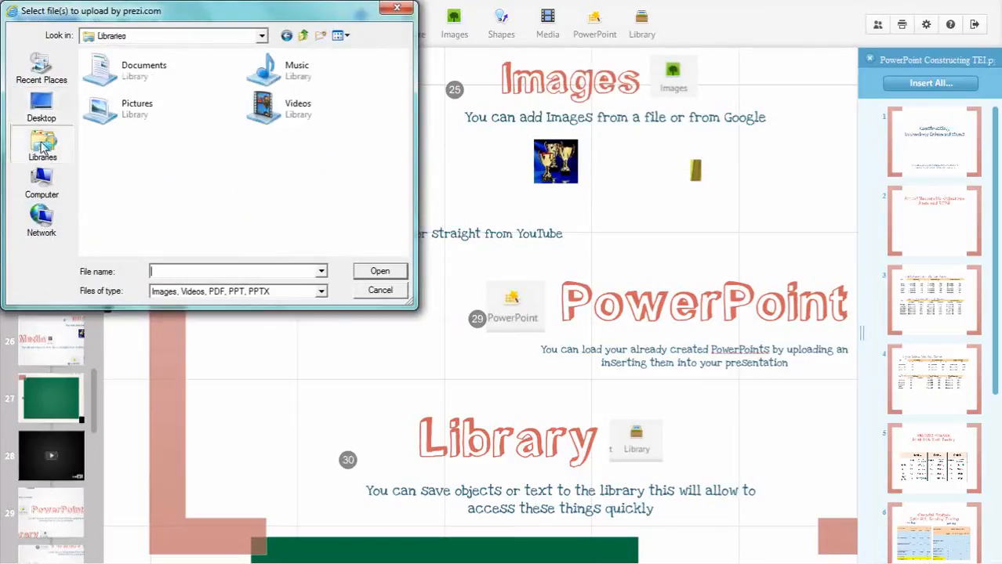
left_click(41, 184)
double_click(130, 119)
Step: Locate Earth Cycles 3.8 Movie in the Jump Drive's Movie Maker Movies folder, then cancel the upload
scroll(132, 214, "down", 1)
scroll(132, 213, "down", 2)
scroll(129, 157, "up", 2)
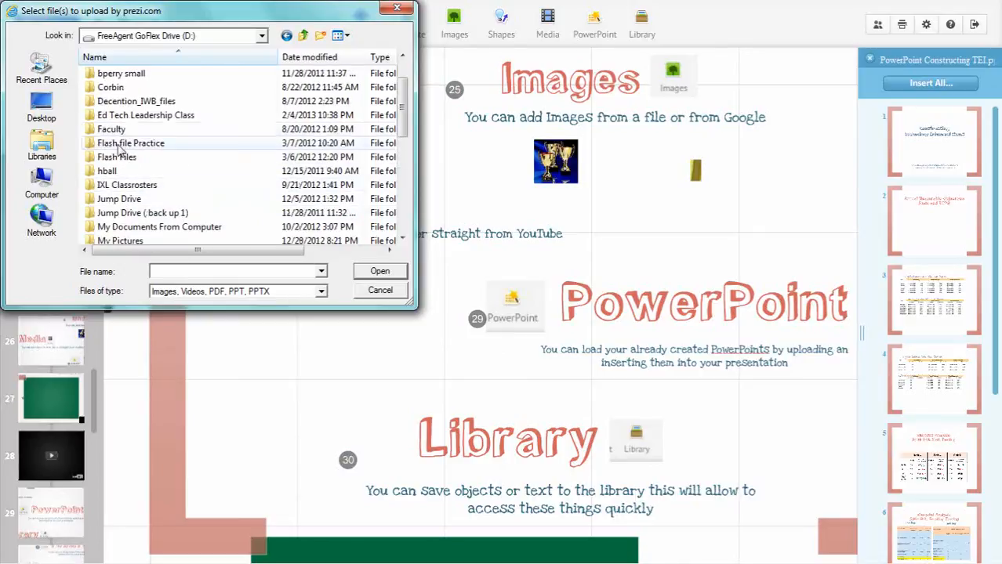
scroll(130, 168, "up", 1)
scroll(137, 212, "down", 1)
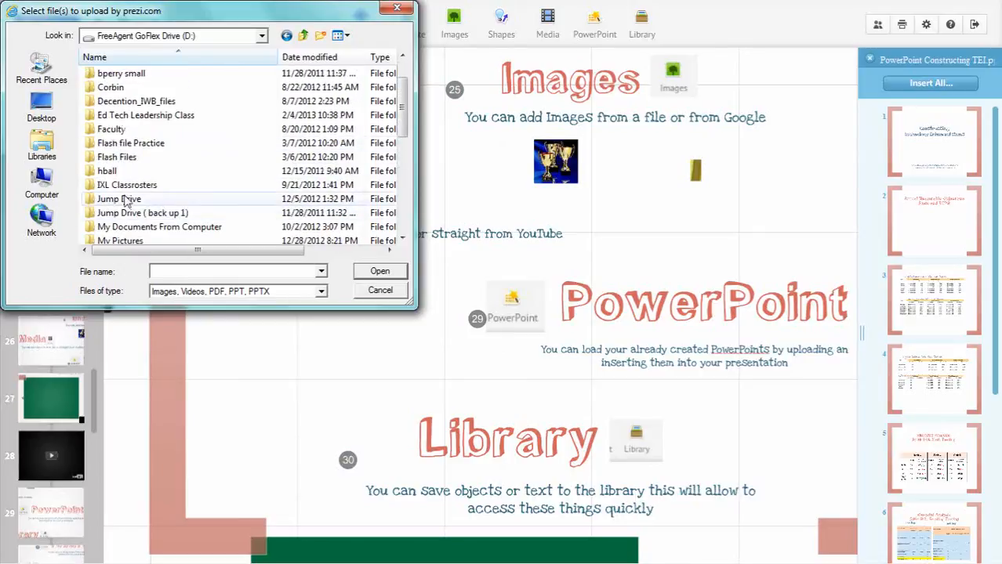
double_click(120, 199)
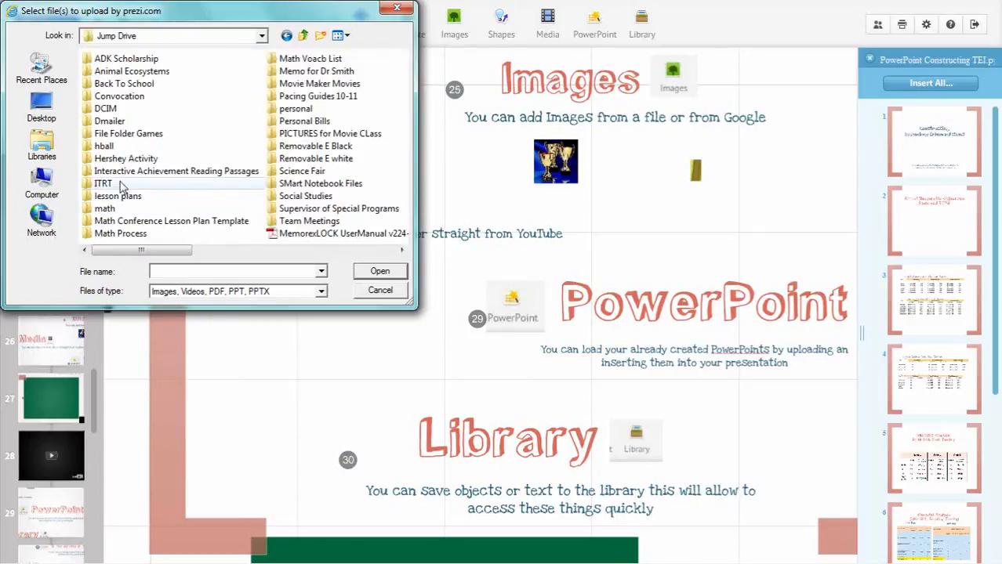
double_click(317, 83)
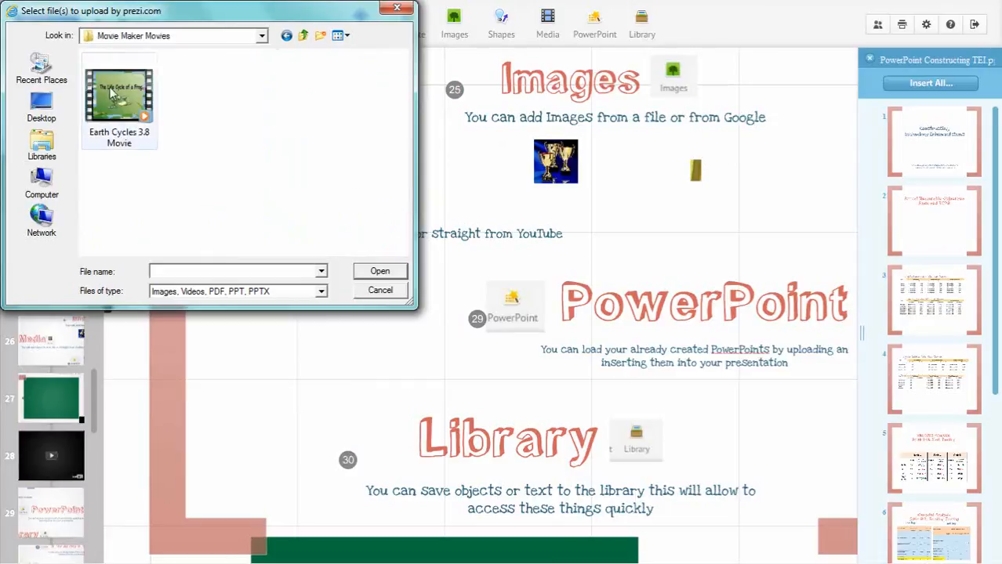
left_click(112, 92)
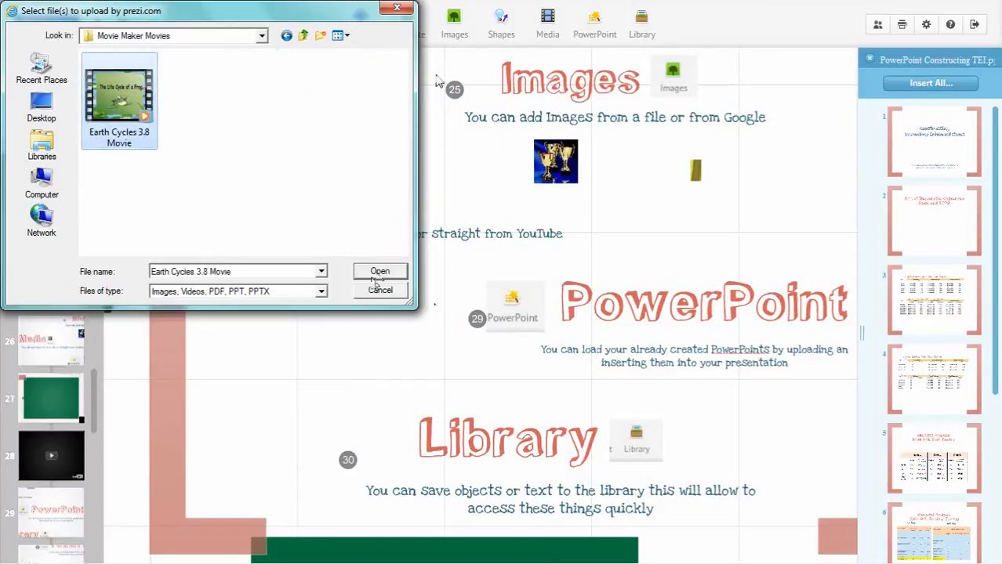
left_click(396, 8)
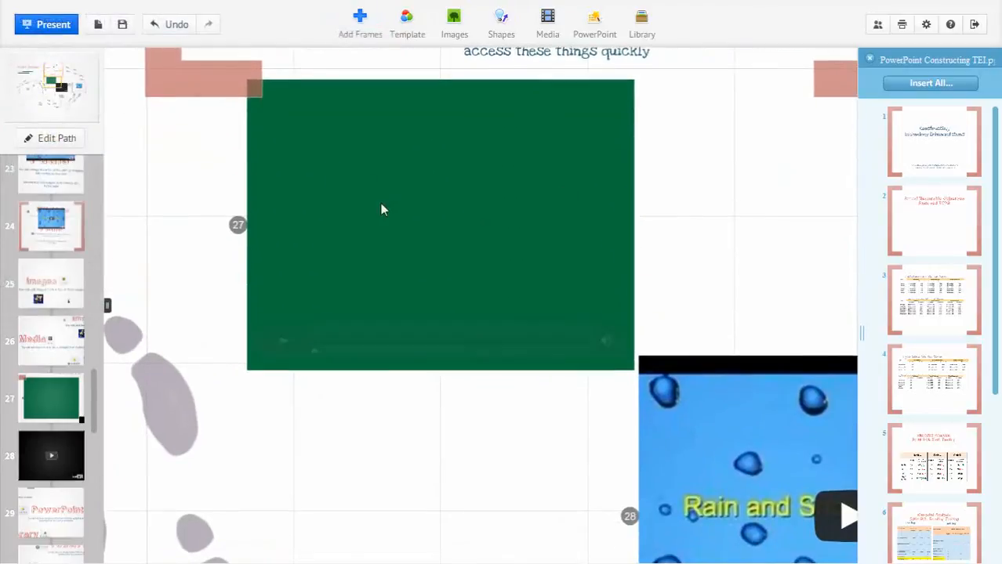
Step: Select the green embedded video at path point 27 and try its playback control
left_click(381, 208)
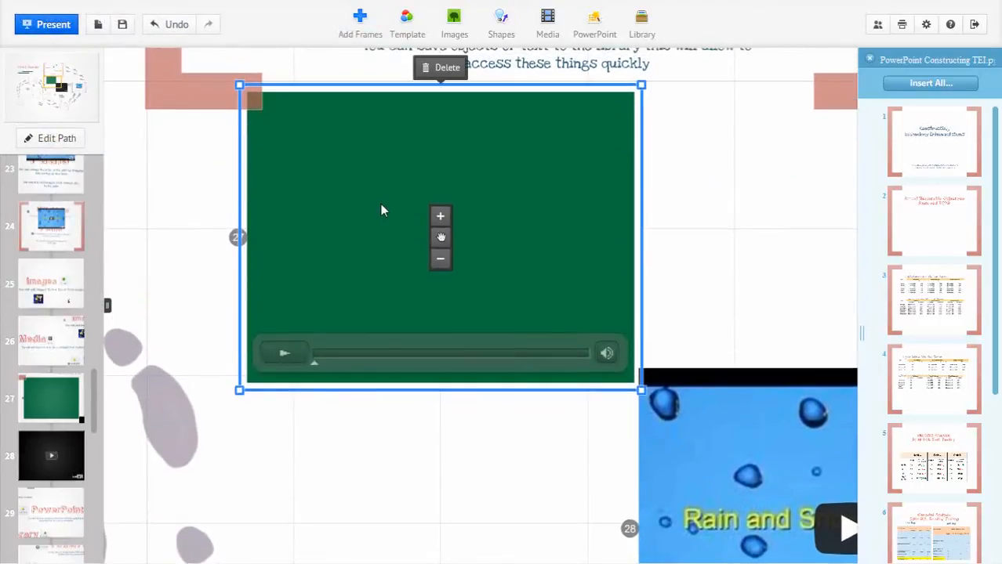
left_click(284, 354)
left_click(282, 354)
left_click(254, 356)
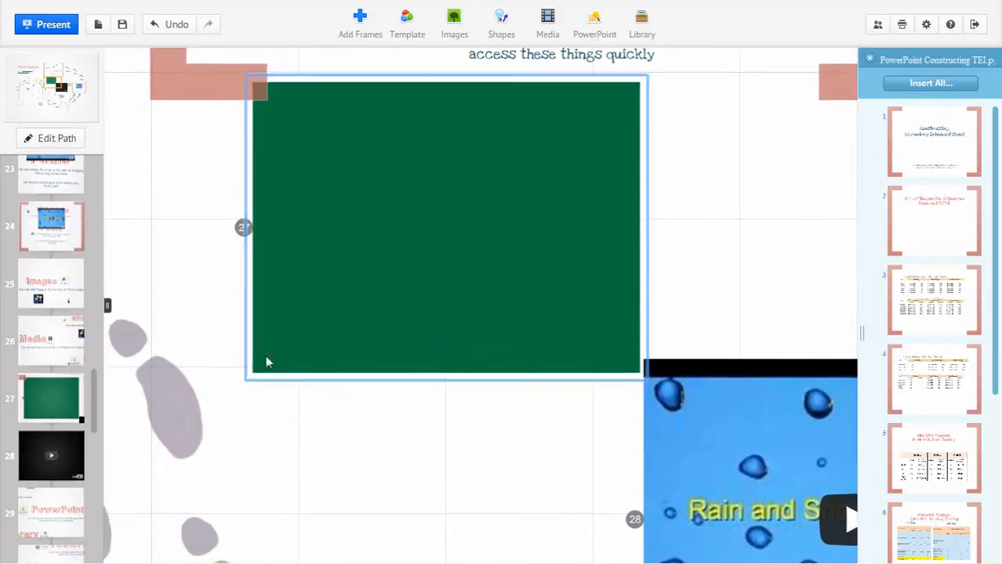
Step: Present the prezi, view the green Earth Cycles video playing up close, and end the presentation
left_click(313, 419)
left_click(62, 23)
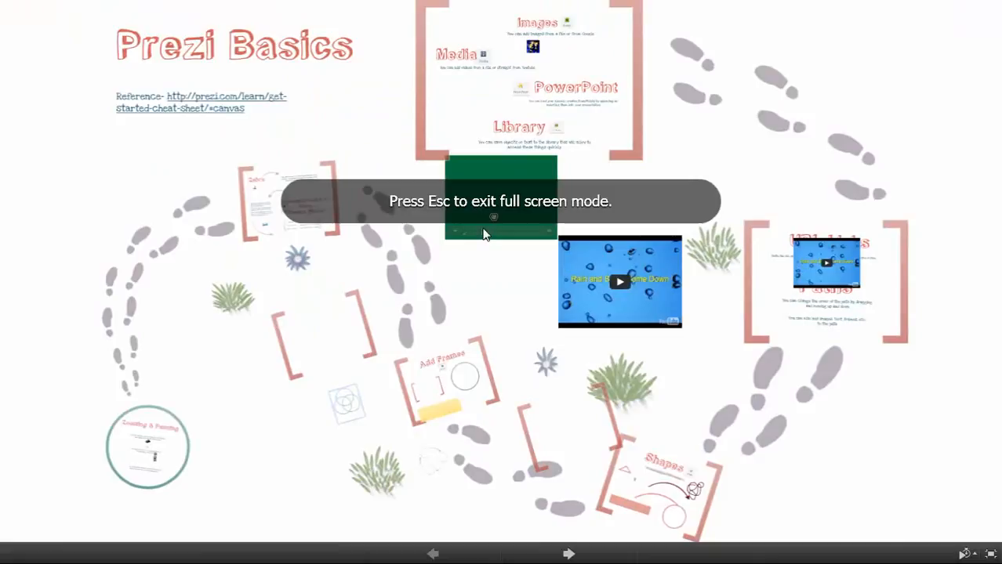
left_click(473, 238)
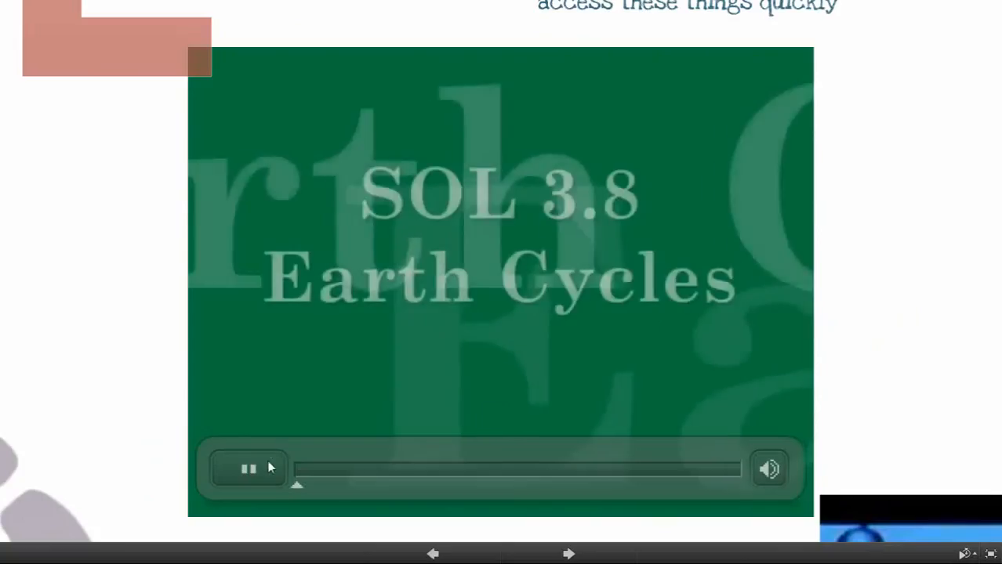
right_click(154, 344)
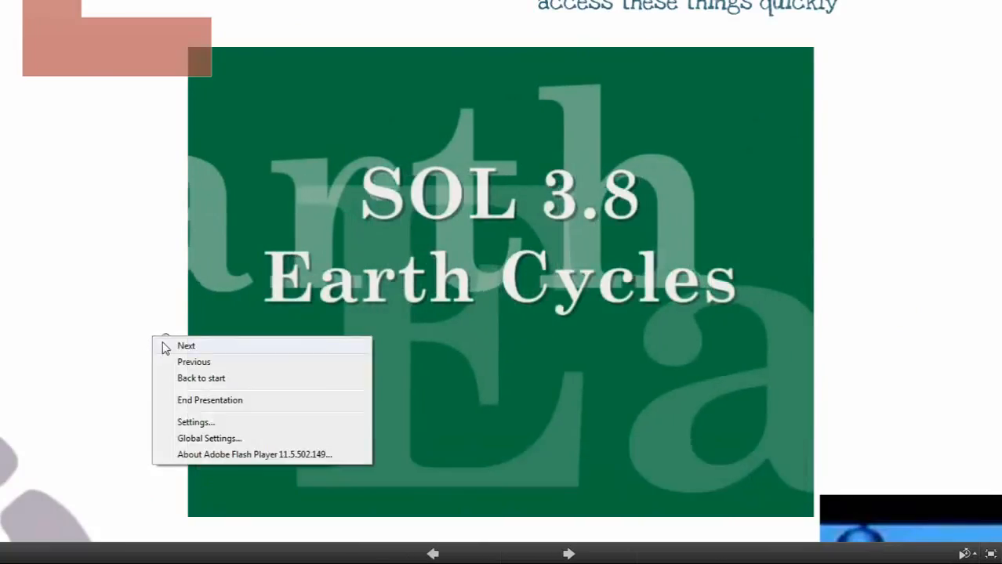
left_click(200, 400)
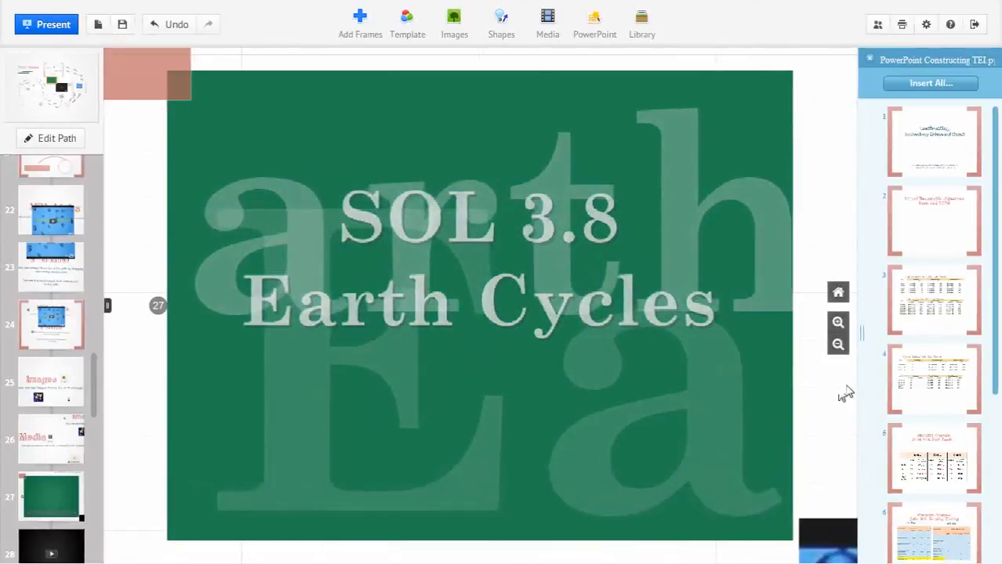
Step: Go to the Media section at path point 26 and start inserting a video from YouTube
left_click(41, 455)
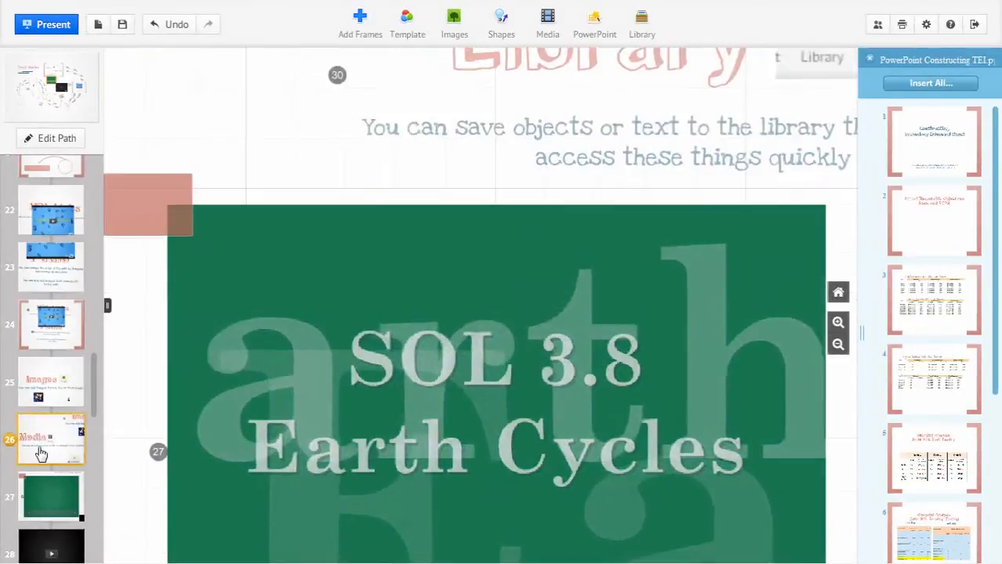
left_click(548, 25)
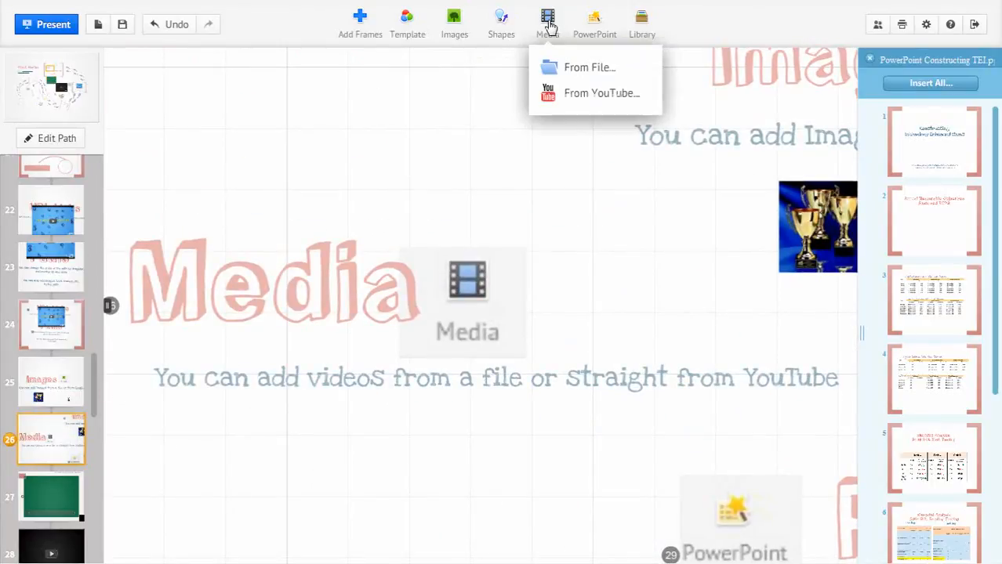
left_click(574, 94)
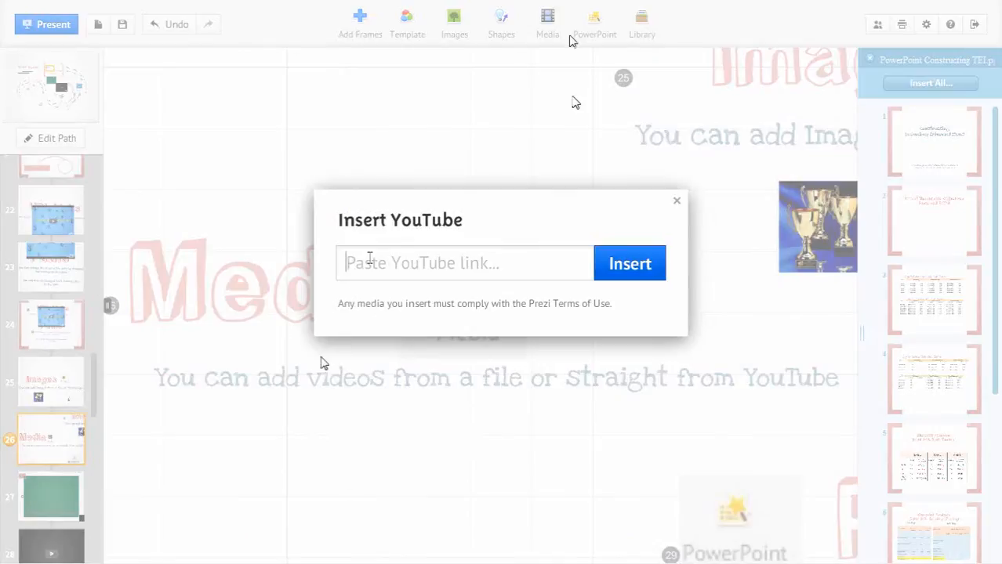
Step: Switch to the Water Cycle Song page on YouTube and copy its web address
mouse_move(571, 9)
left_click(605, 17)
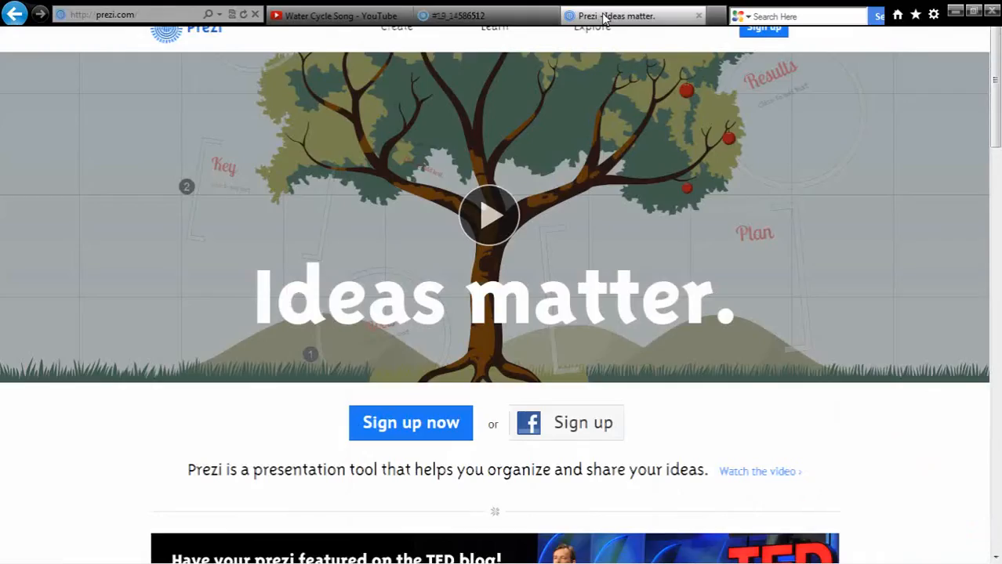
left_click(486, 16)
left_click(345, 15)
left_click(116, 16)
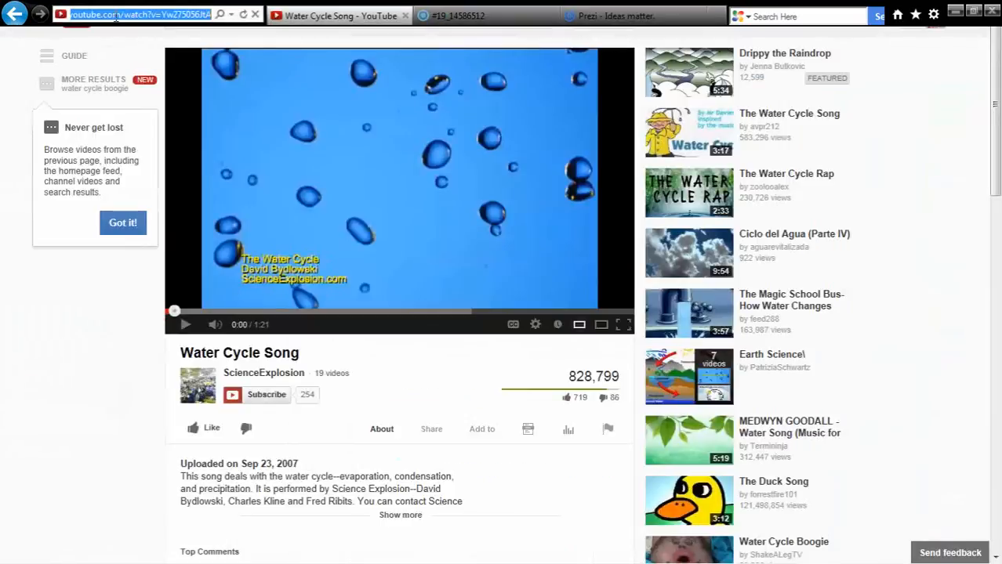
right_click(116, 15)
left_click(146, 62)
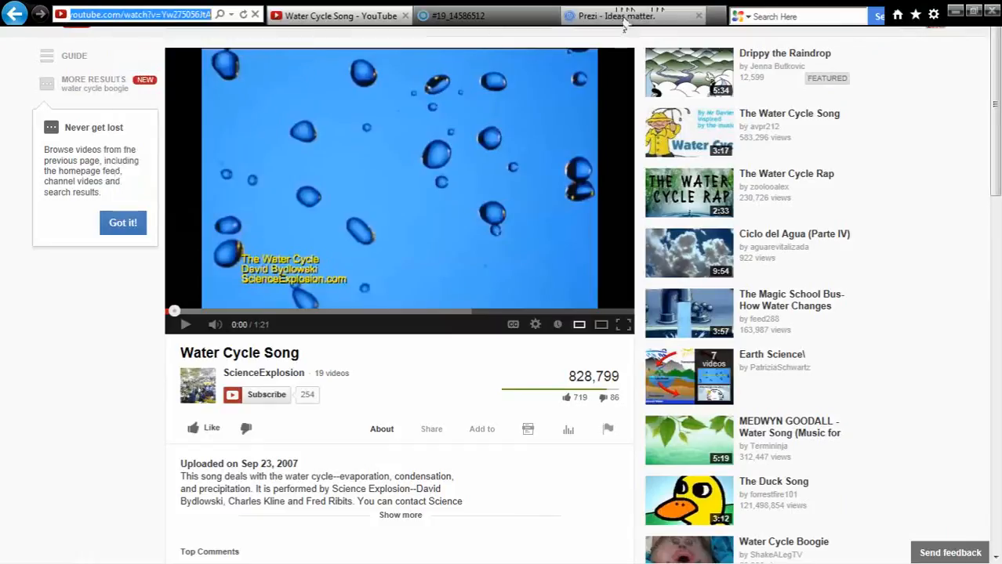
Step: Return to the prezi, paste the copied link as the YouTube video to insert, and cancel the insertion
left_click(484, 18)
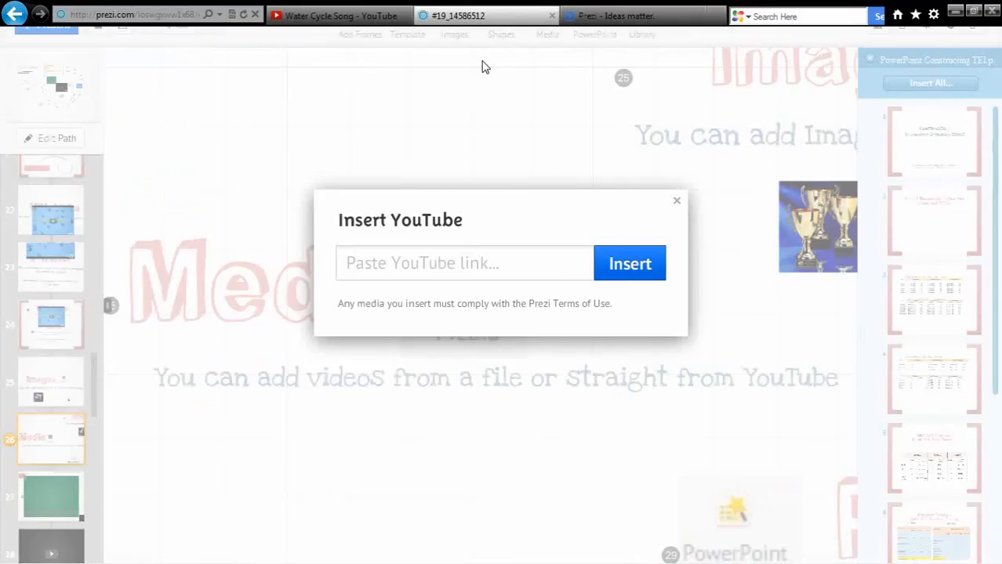
right_click(410, 265)
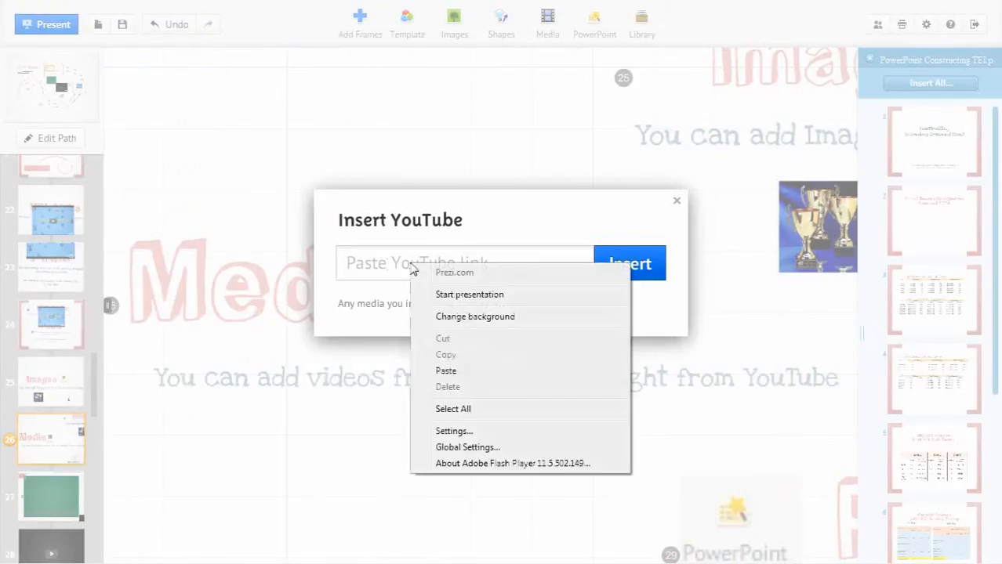
left_click(446, 370)
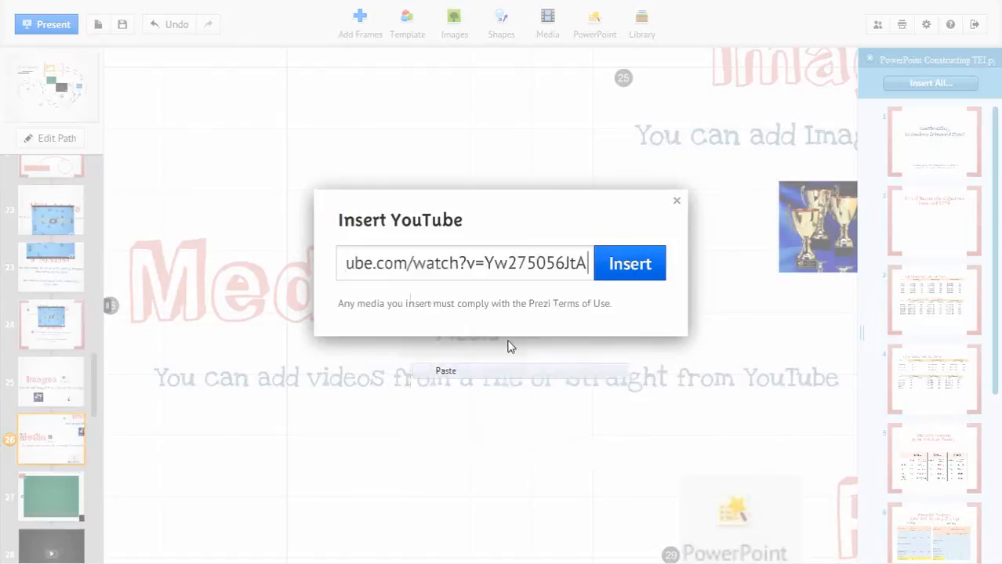
left_click(679, 203)
Step: Present from the frame around Images, Media, PowerPoint and Library, advance to the YouTube video at path point 28, and end the presentation
scroll(674, 354, "down", 5)
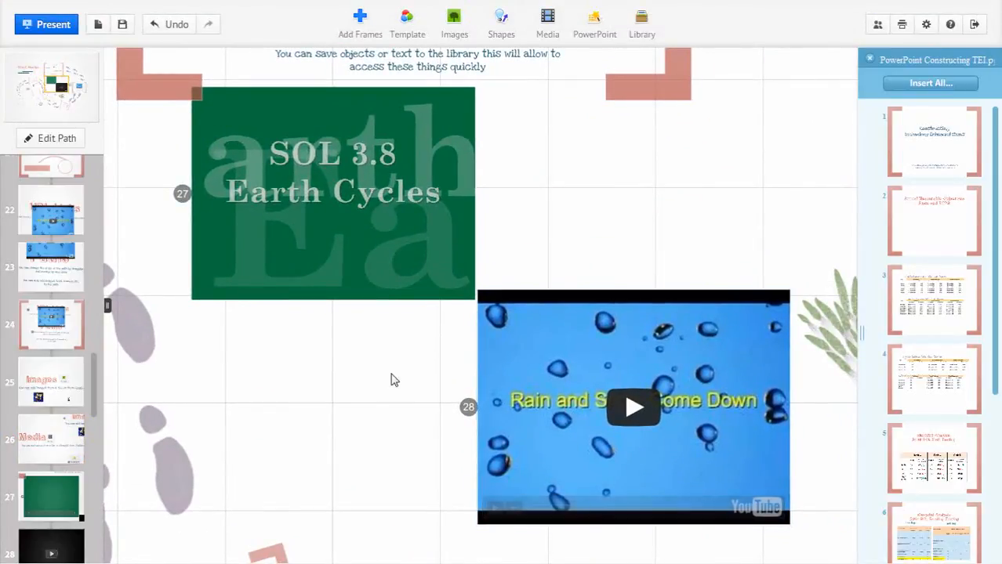
left_click(670, 80)
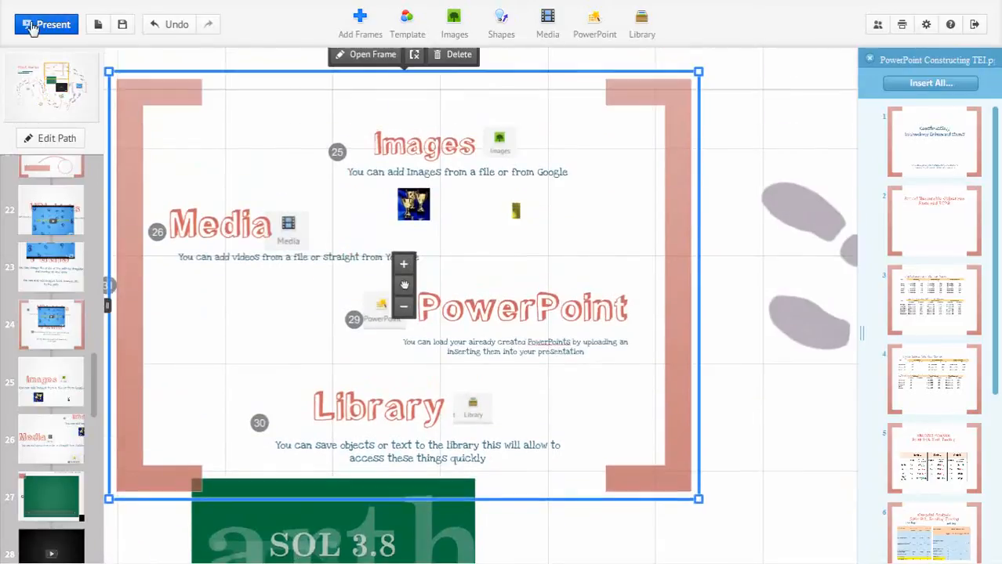
left_click(31, 25)
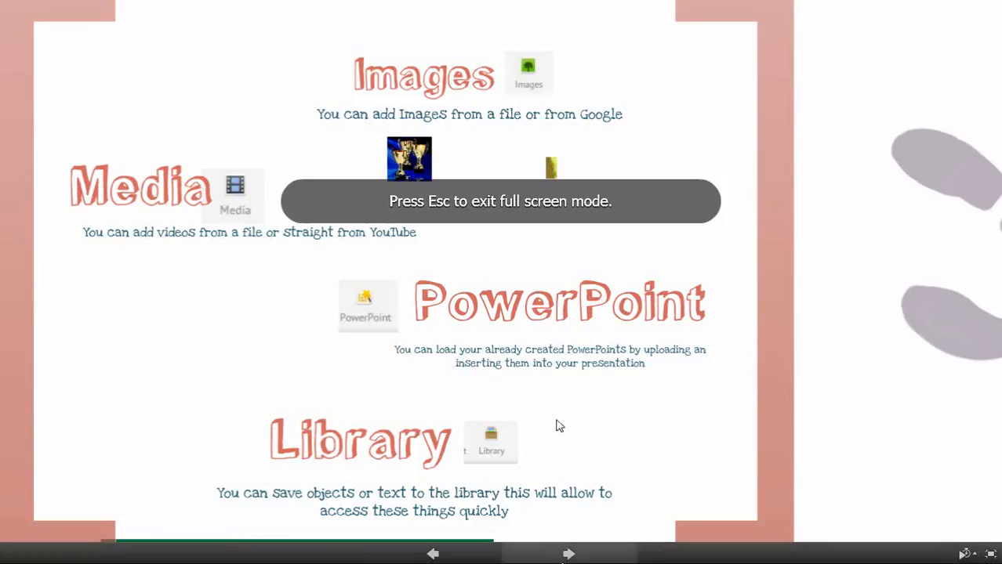
left_click(568, 554)
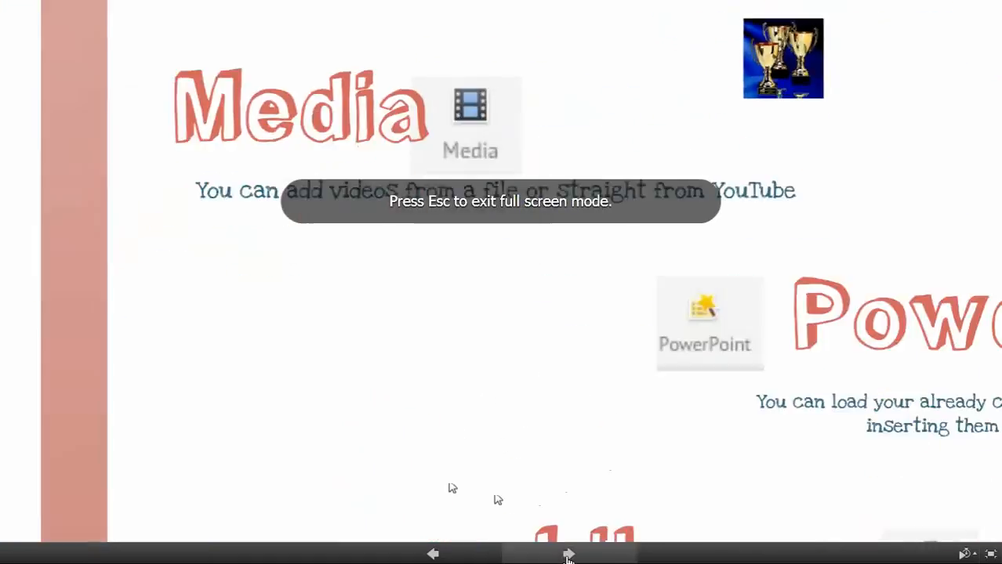
left_click(569, 554)
left_click(568, 554)
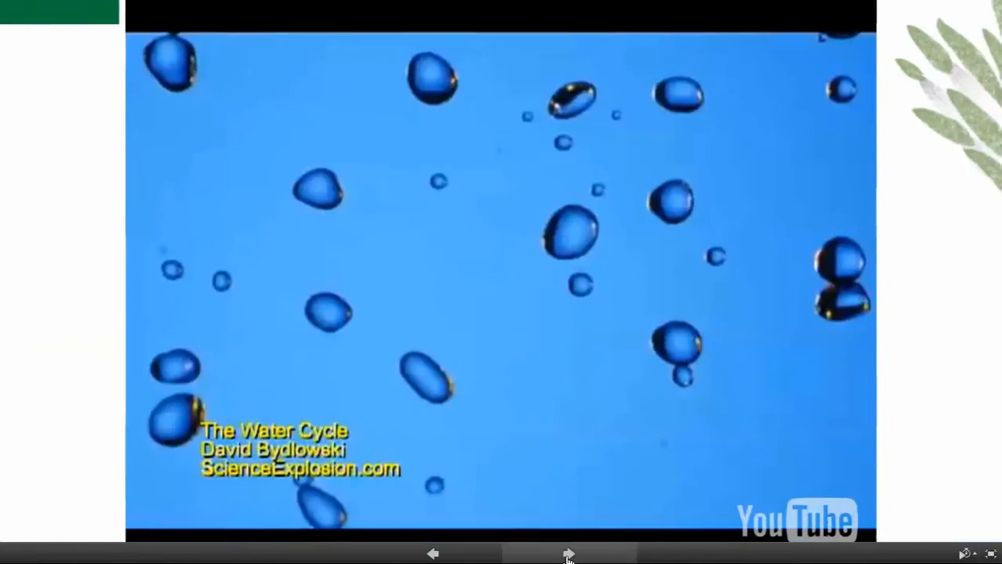
right_click(964, 159)
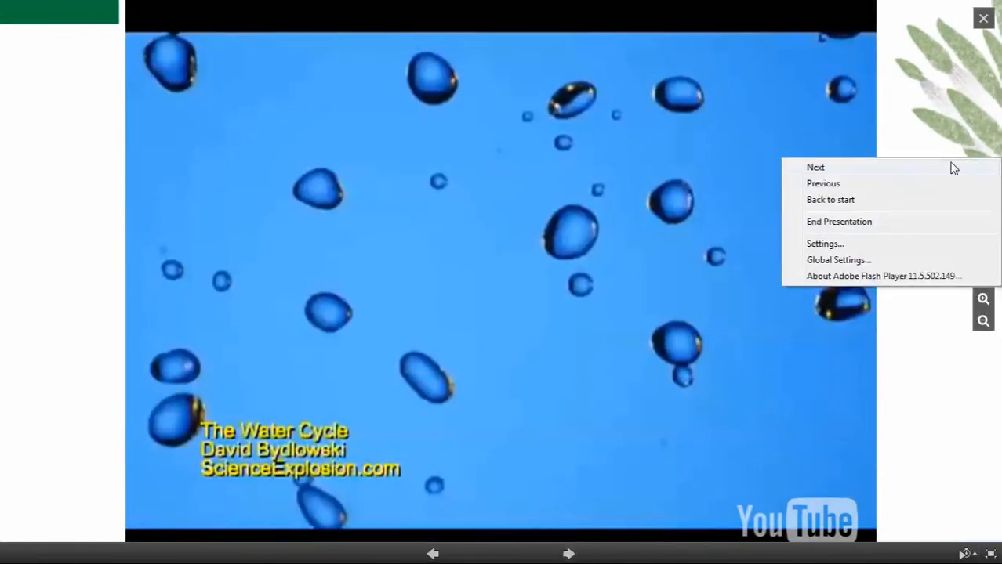
left_click(831, 222)
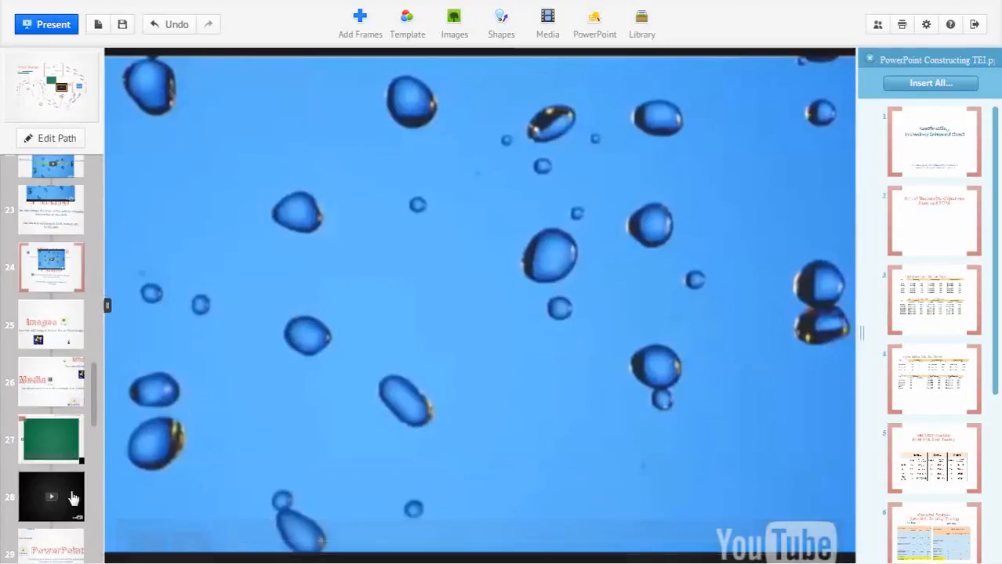
Step: Go to the PowerPoint section at path point 29
left_click(64, 551)
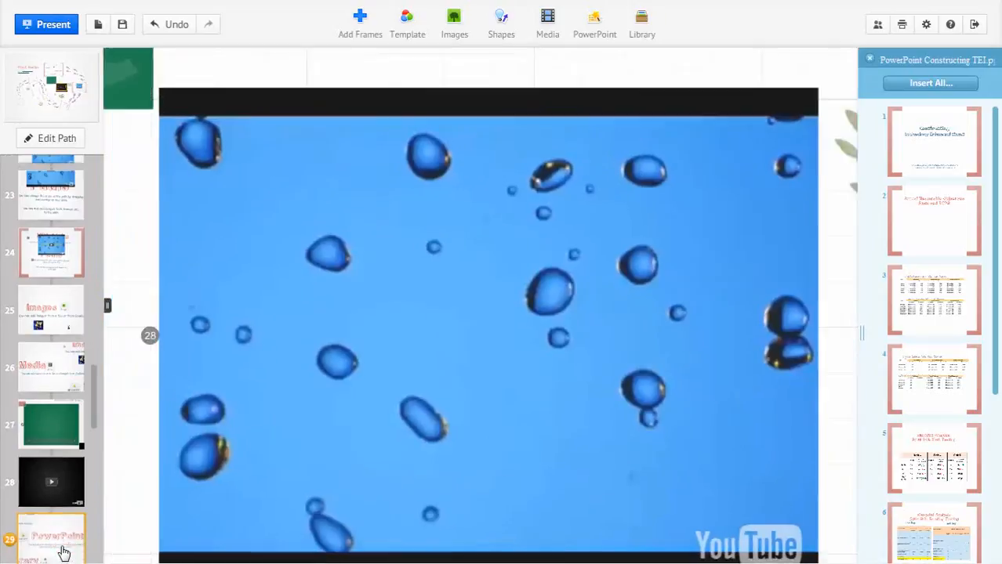